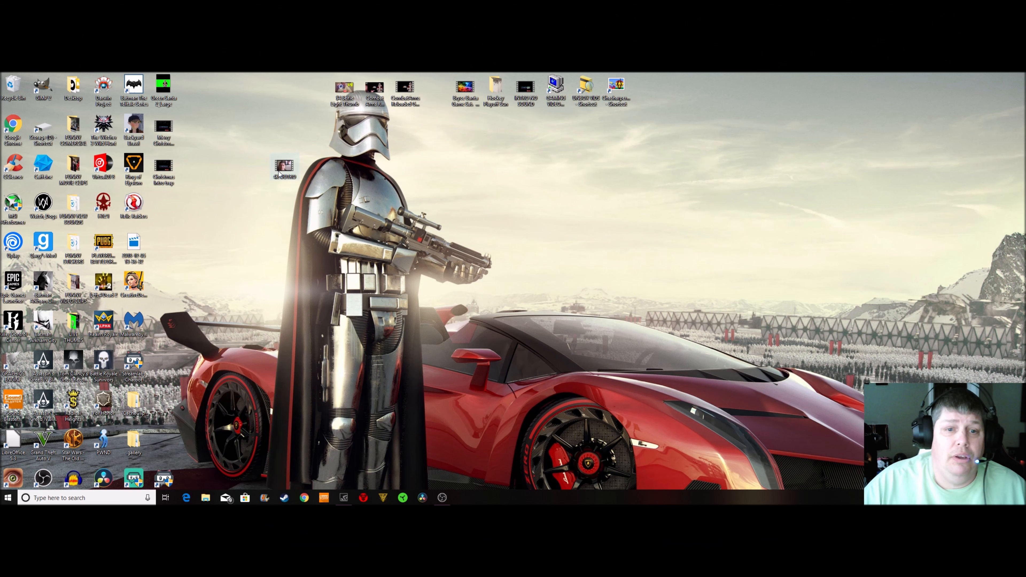
Step: Open the 4K OUTRO video from the desktop in Photos and pause its playback
right_click(280, 174)
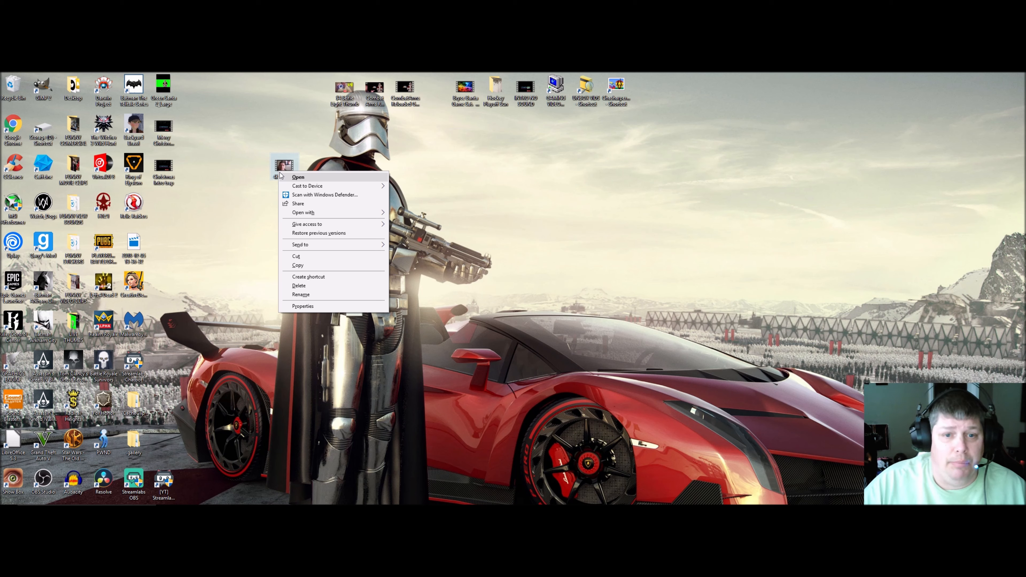
mouse_move(299, 217)
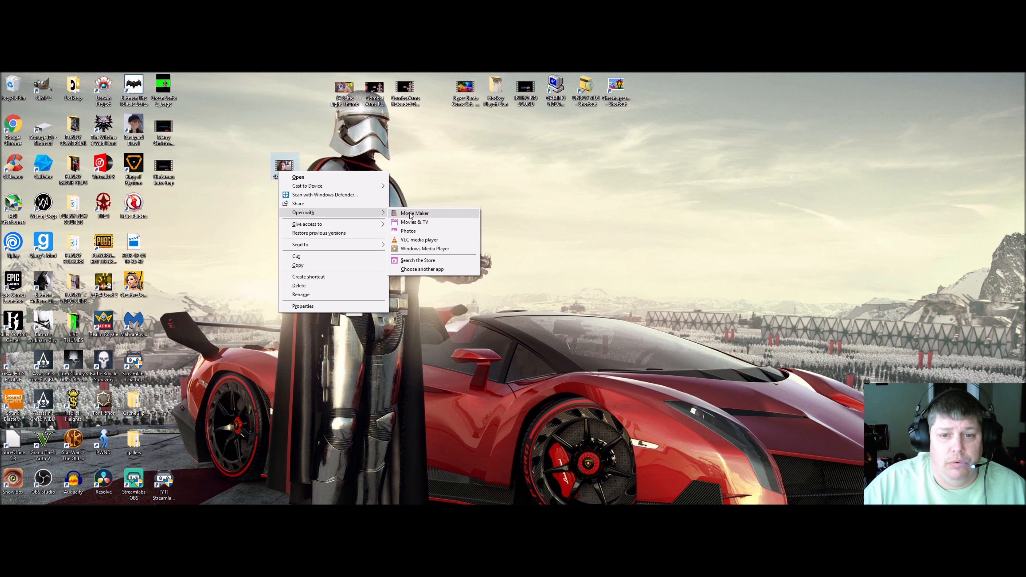
click(417, 231)
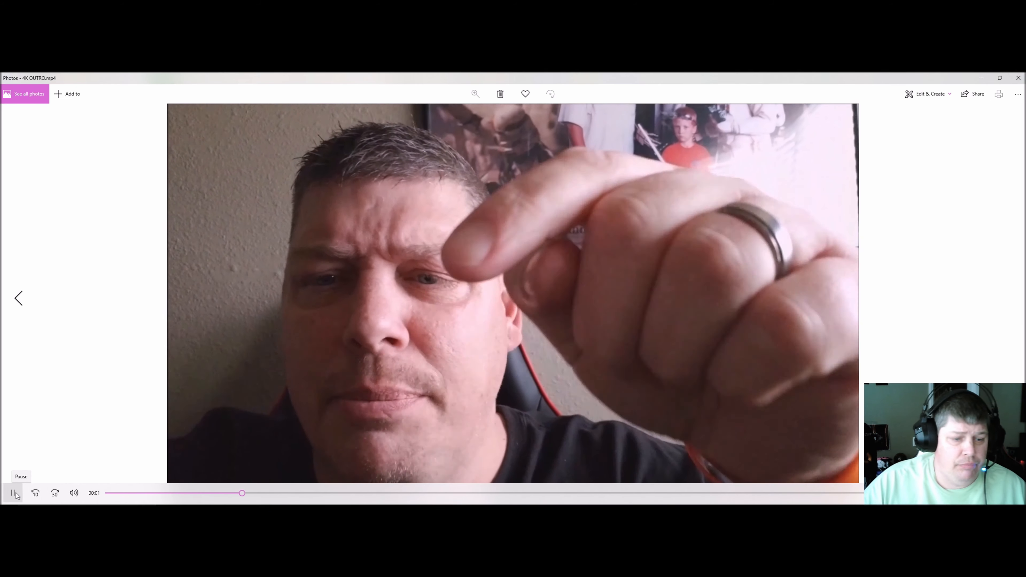
click(246, 378)
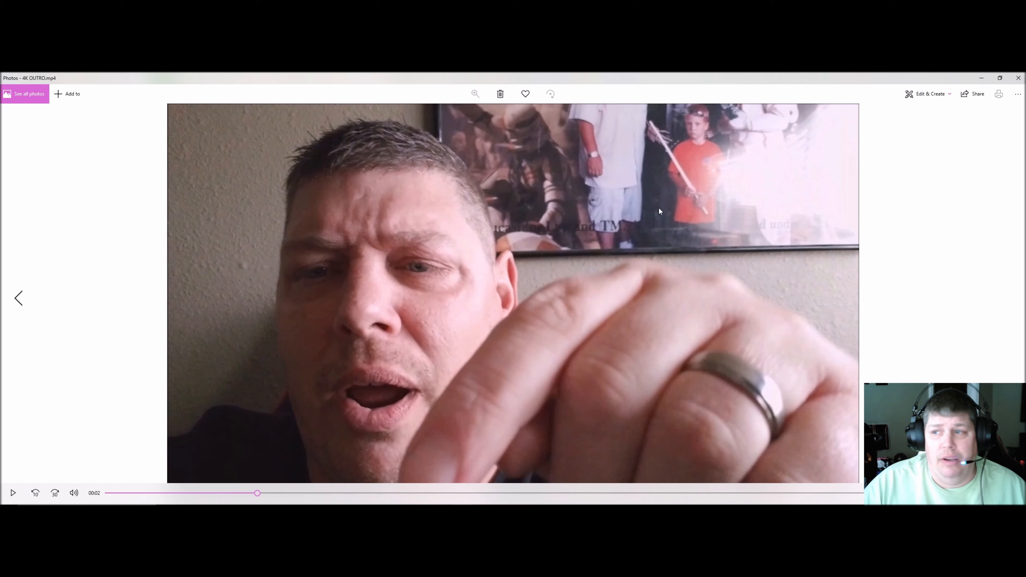
Step: Create a video with text from the clip and name the project Christmas Outro
click(924, 97)
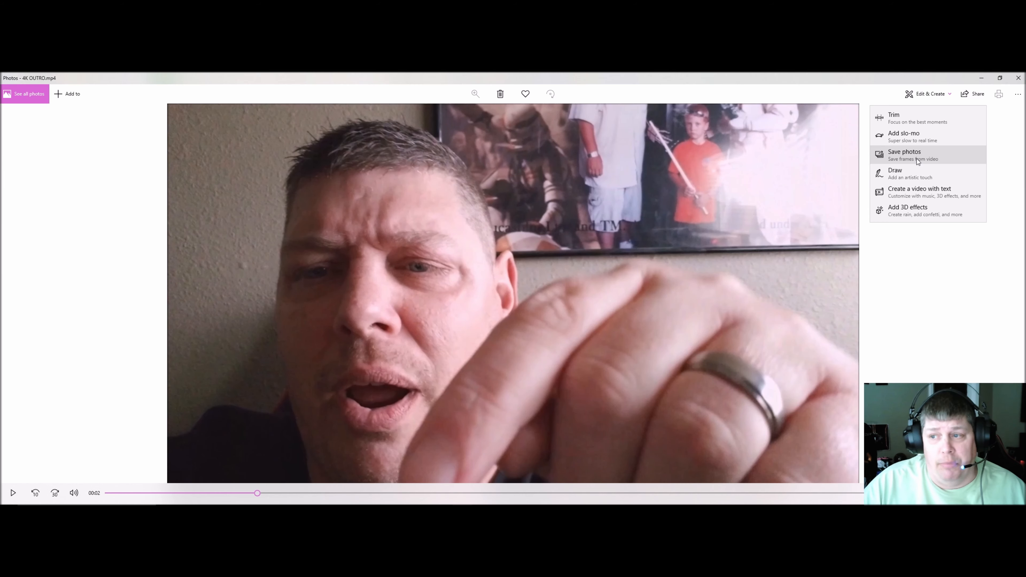
click(926, 195)
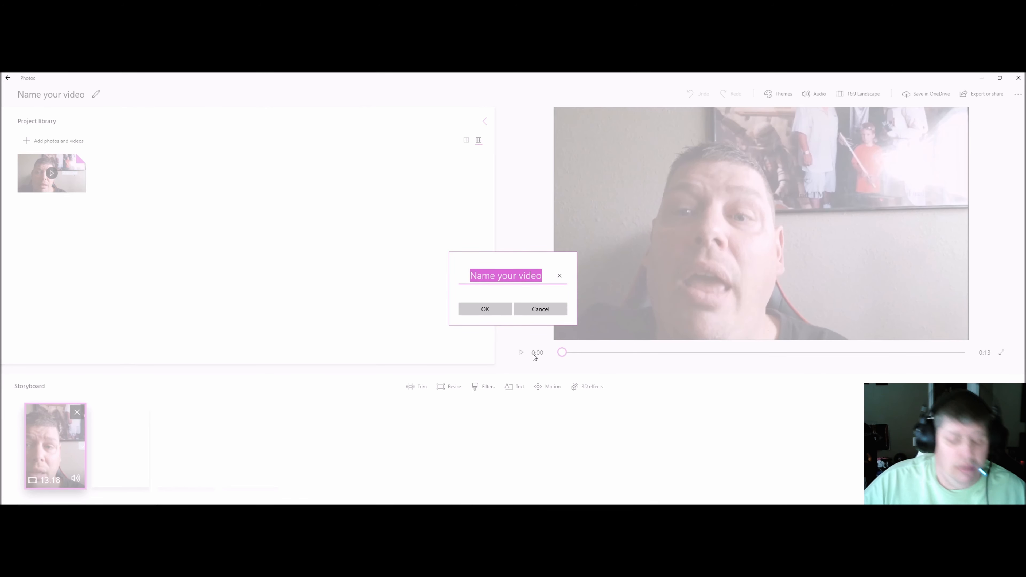
text(CH)
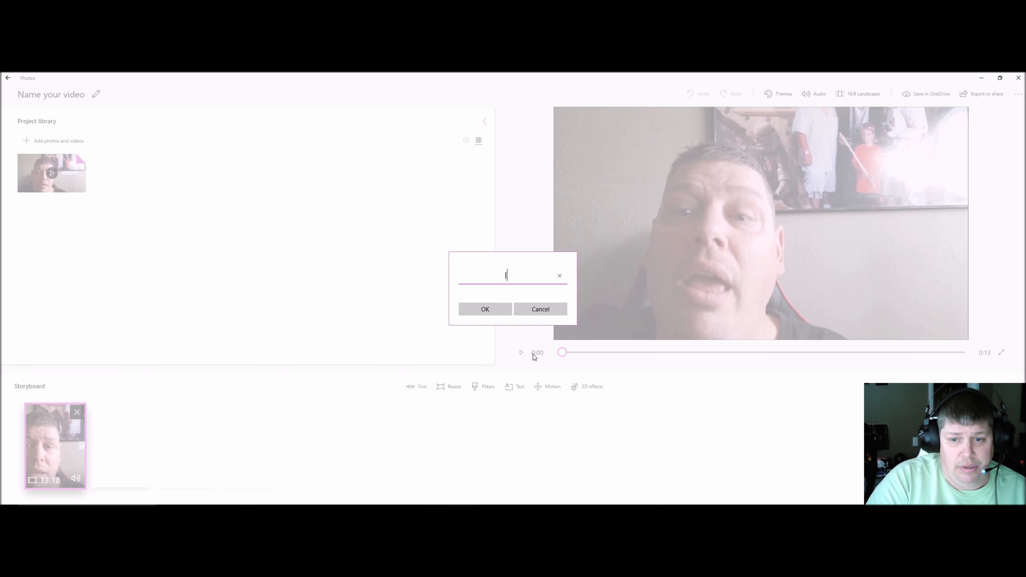
text(i)
key(BackSpace)
key(BackSpace)
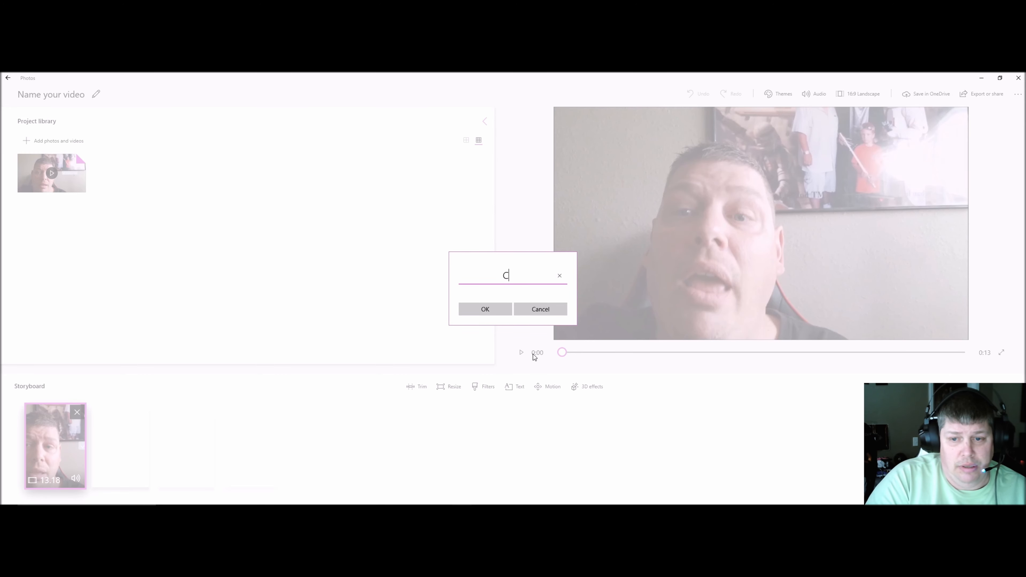
text(hristmas Outro)
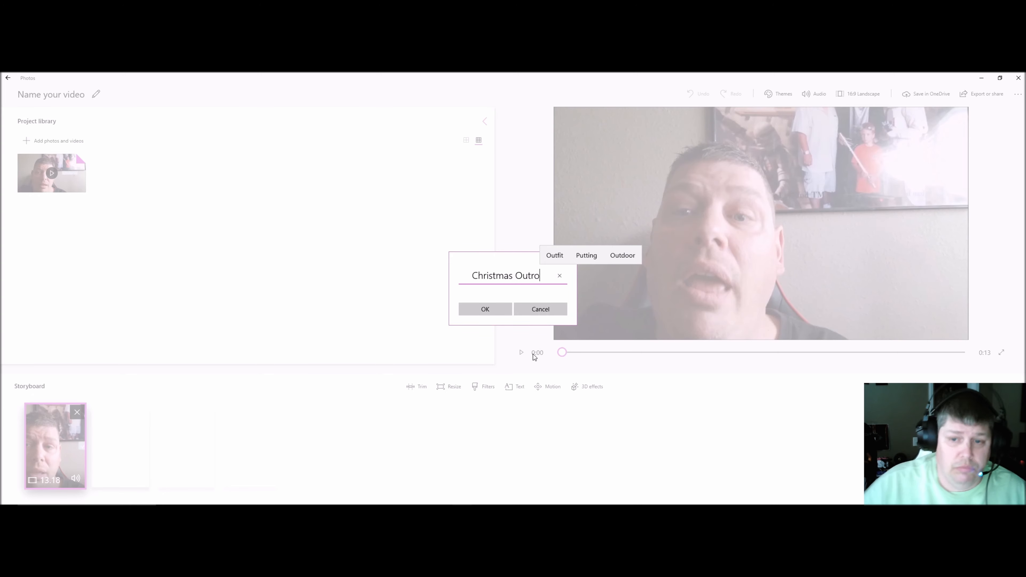
click(474, 310)
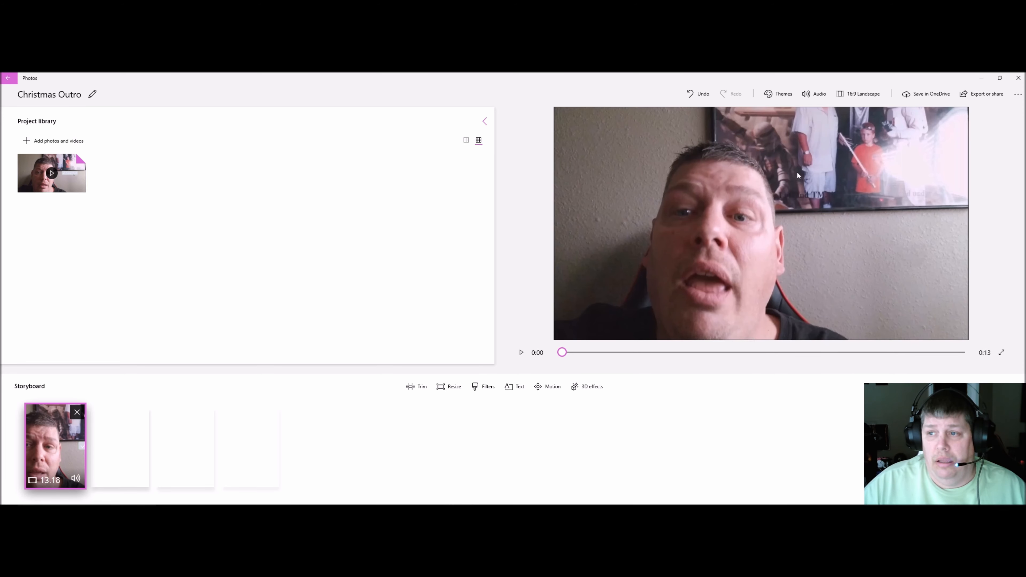
Step: Check the aspect ratio options and preview the Adventure, Chilled, Classic, Electric, Joy and Loved themes
click(861, 96)
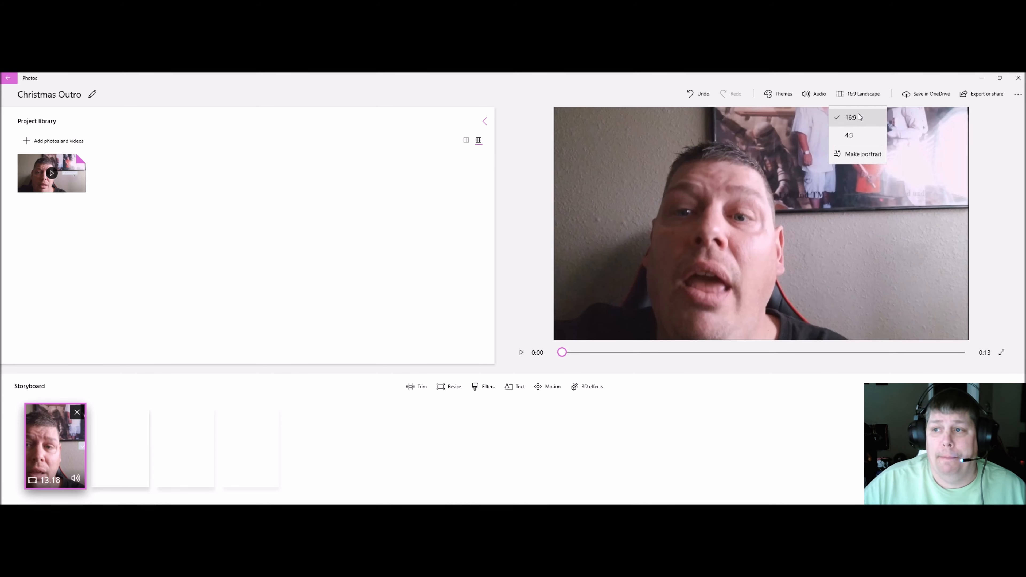
click(872, 76)
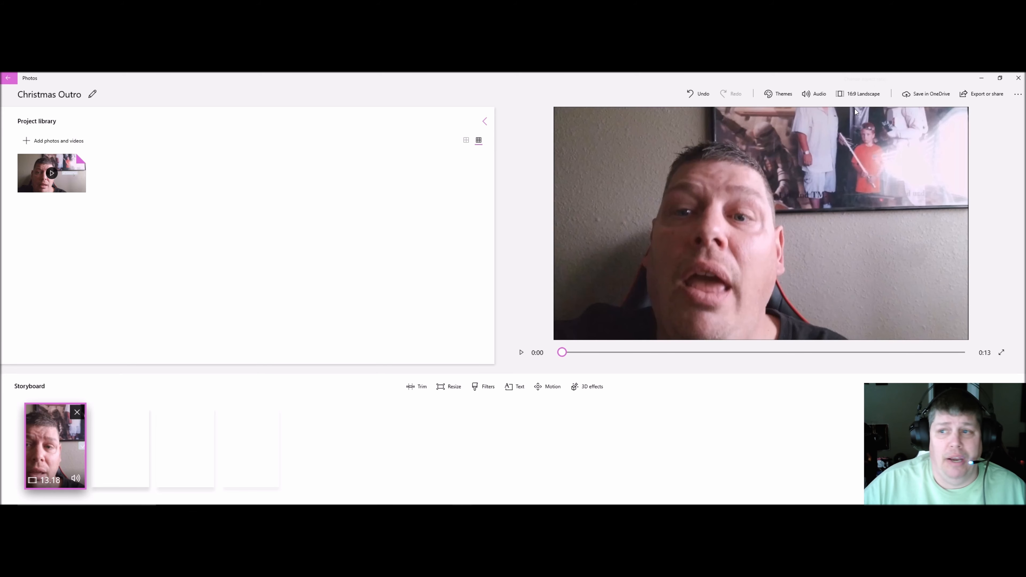
click(786, 96)
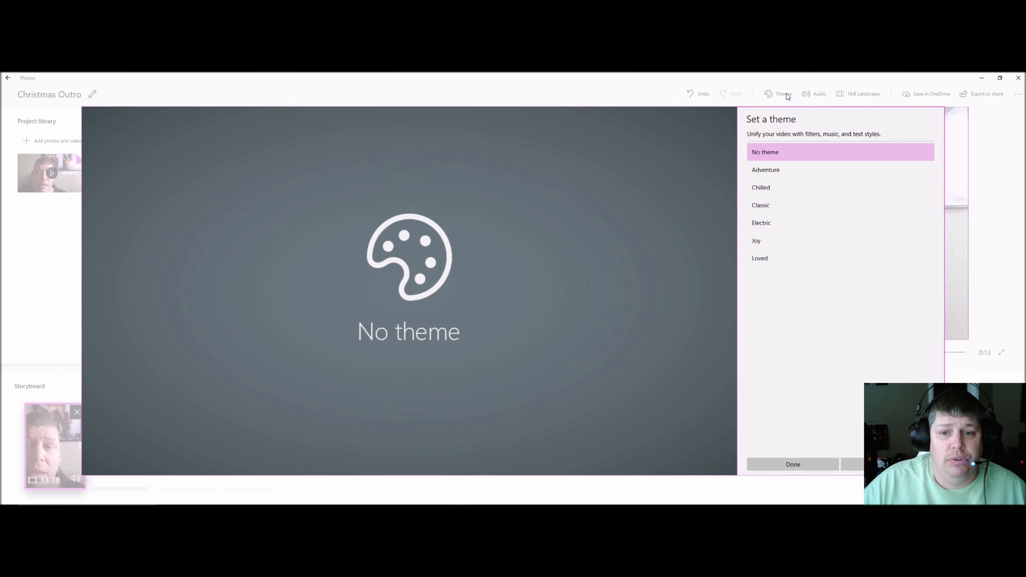
click(761, 171)
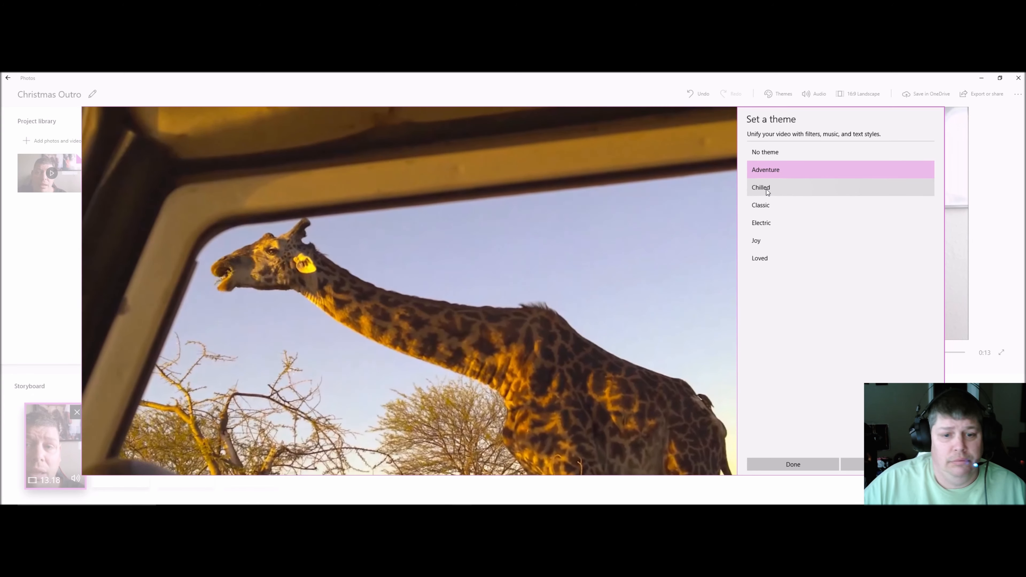
click(767, 192)
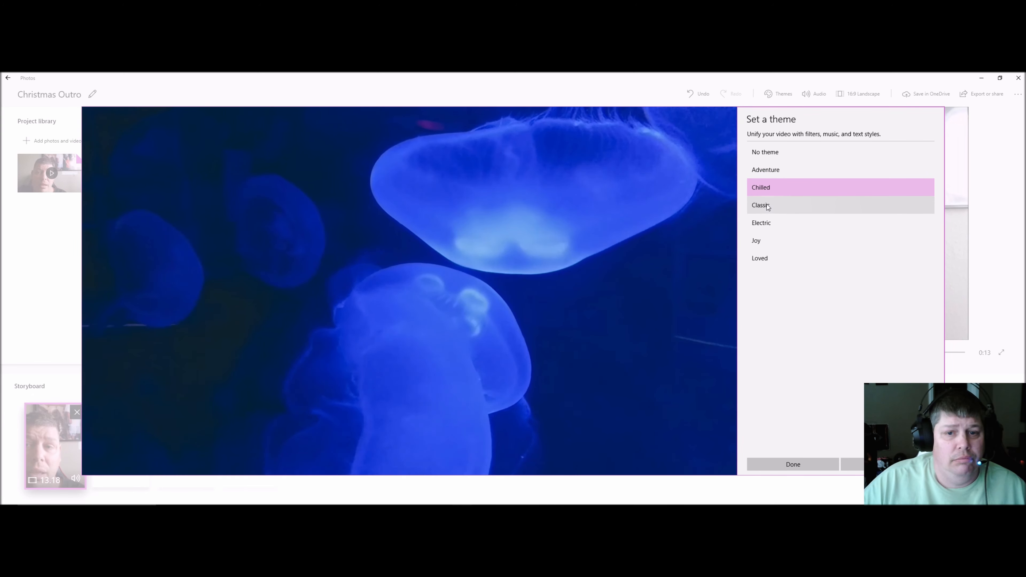
click(767, 207)
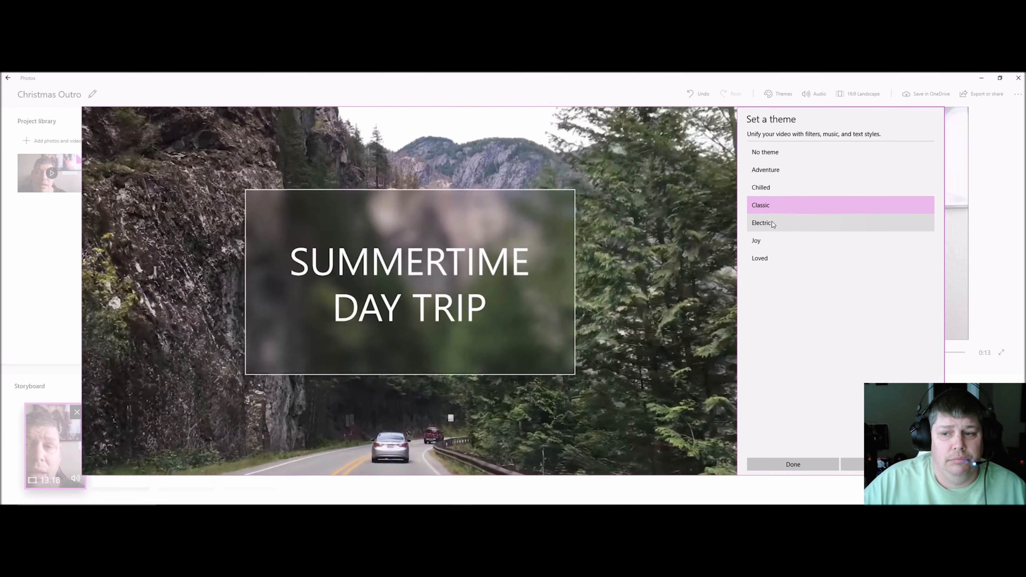
click(772, 225)
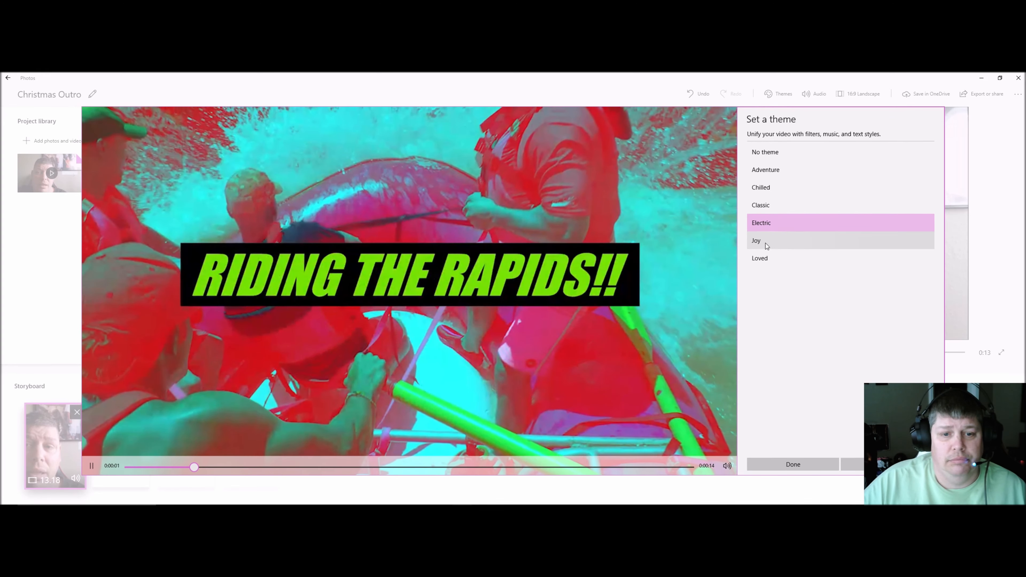
click(765, 243)
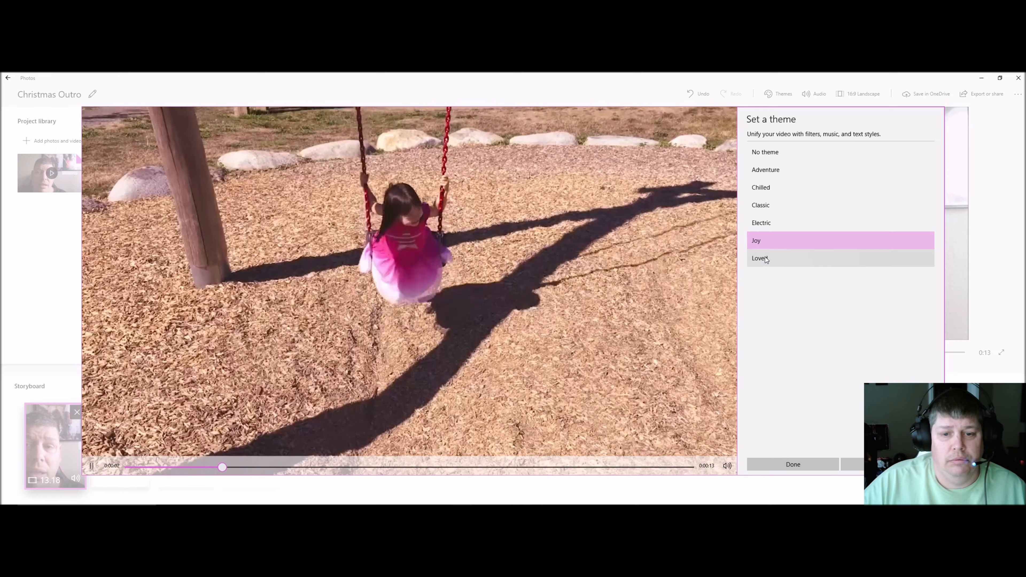
click(765, 258)
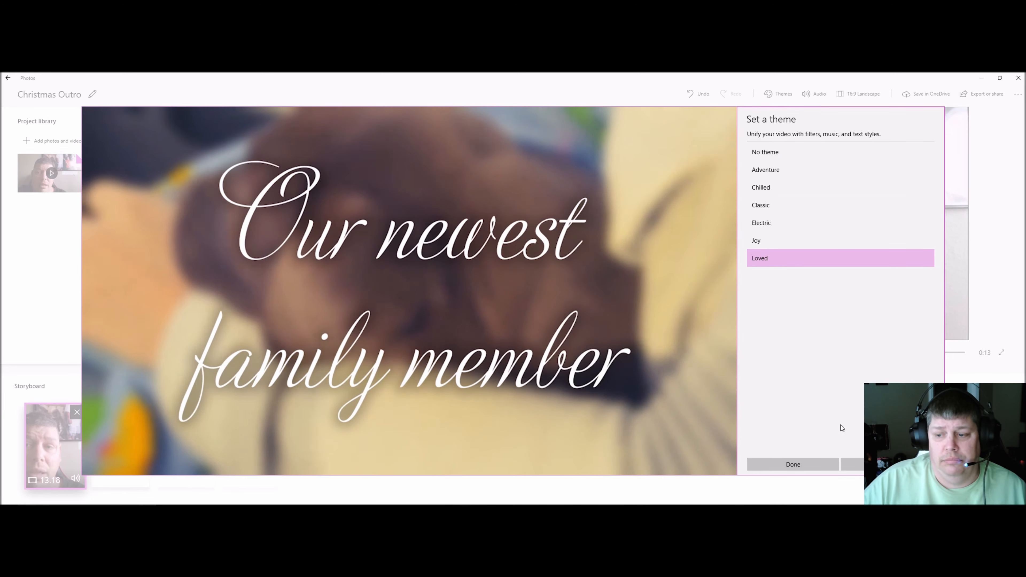
click(793, 464)
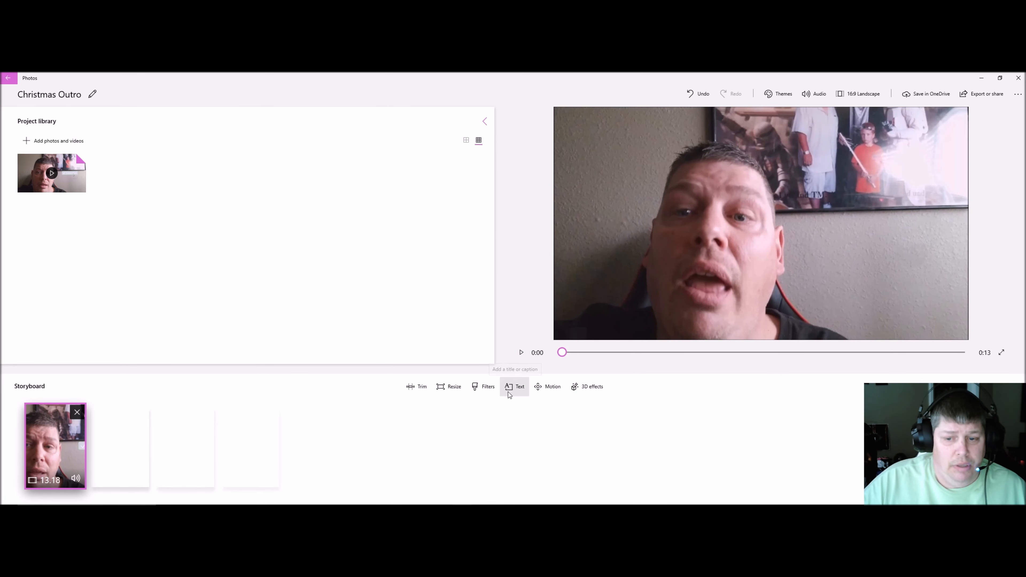
Step: Browse the 3D effects for the storyboard clip and add the Snowflakes falling effect
click(593, 388)
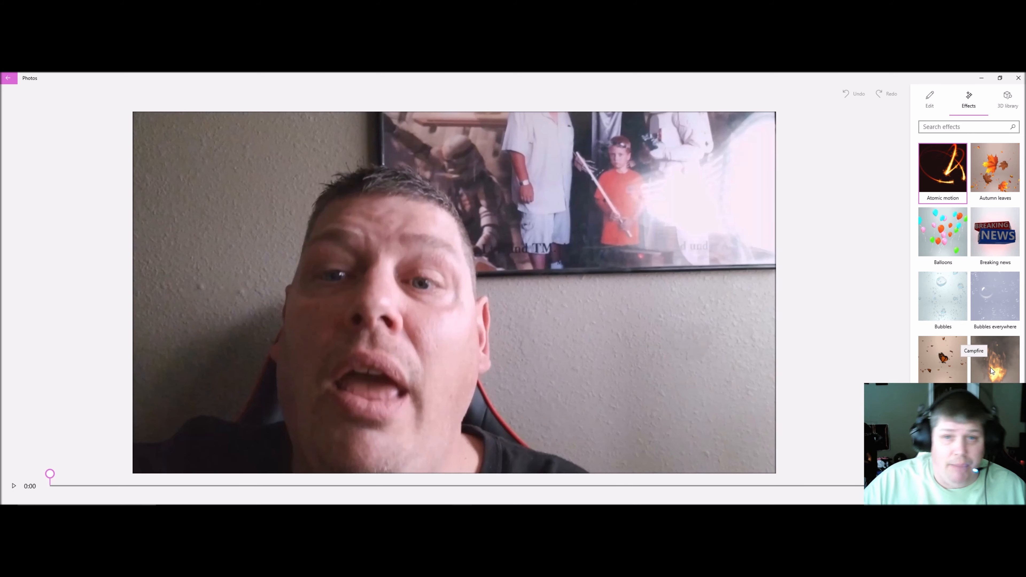
scroll(969, 364, down, 5)
scroll(932, 358, down, 5)
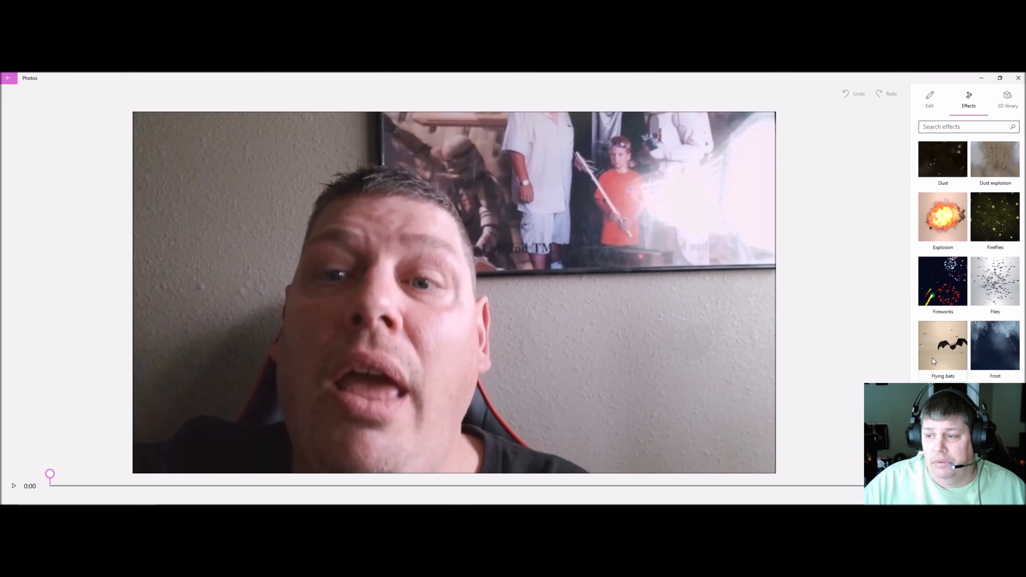
scroll(936, 286, down, 2)
scroll(937, 323, down, 8)
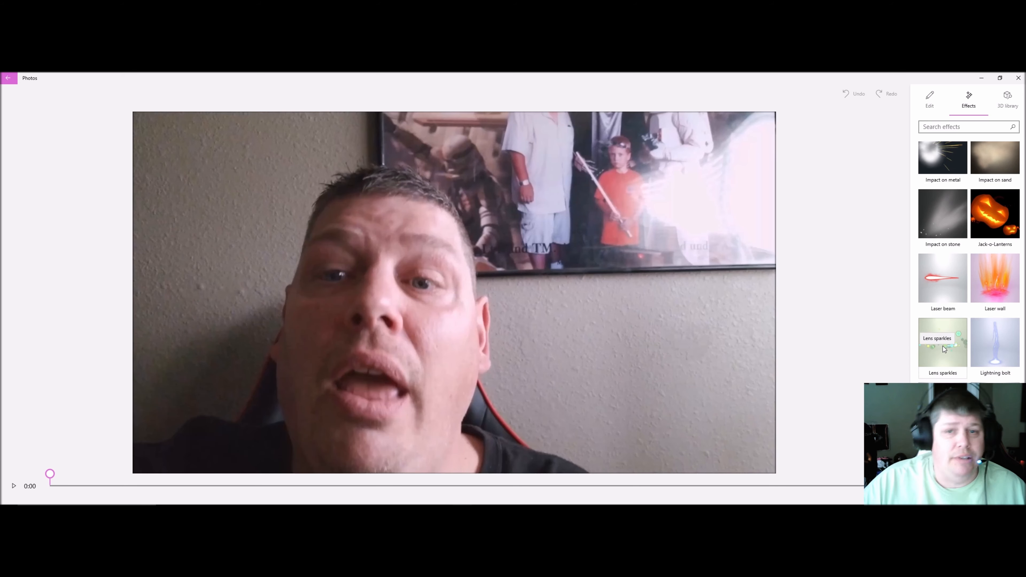
scroll(933, 361, down, 2)
scroll(929, 359, down, 1)
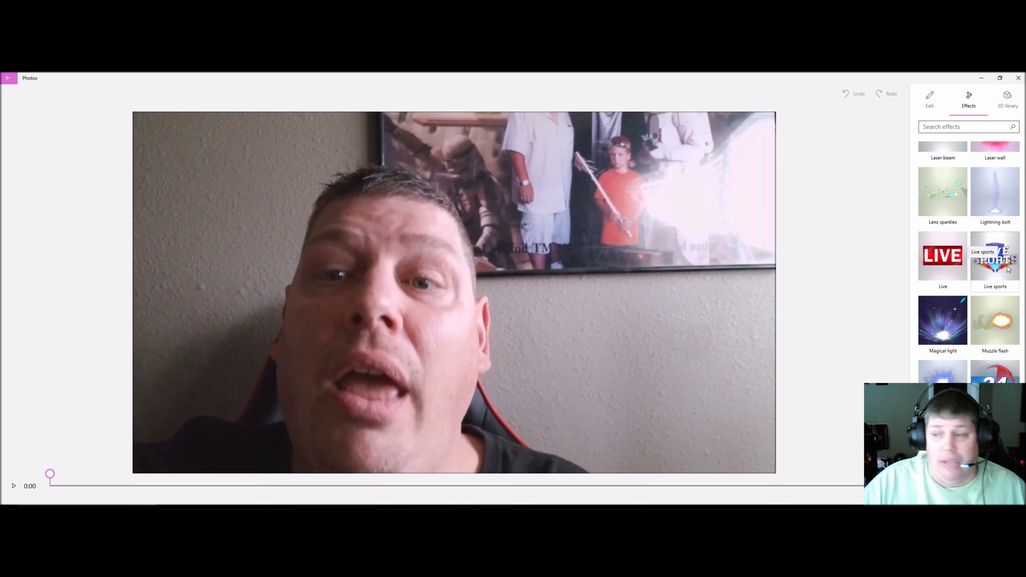
scroll(968, 300, down, 1)
scroll(968, 300, down, 2)
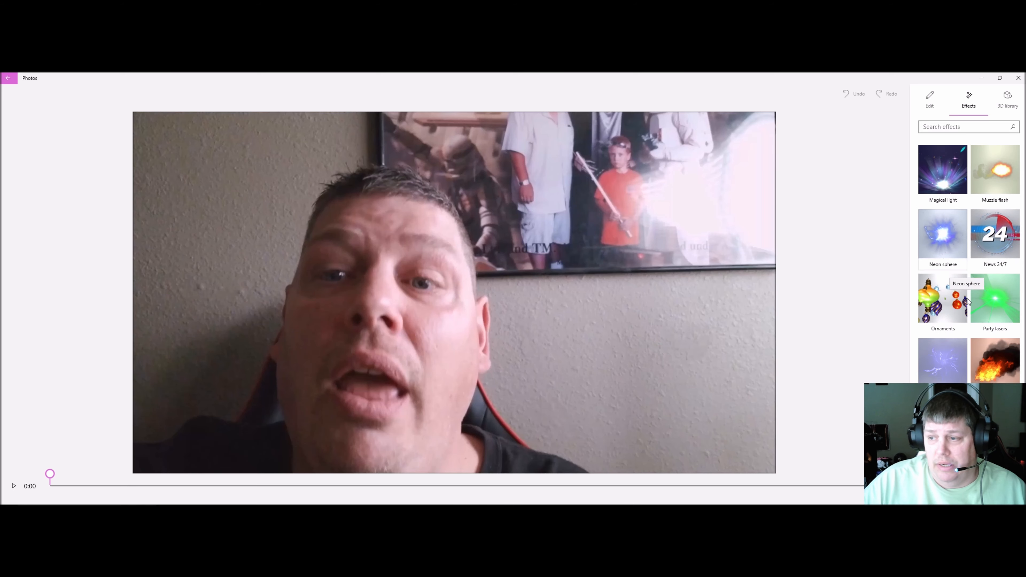
scroll(968, 300, down, 2)
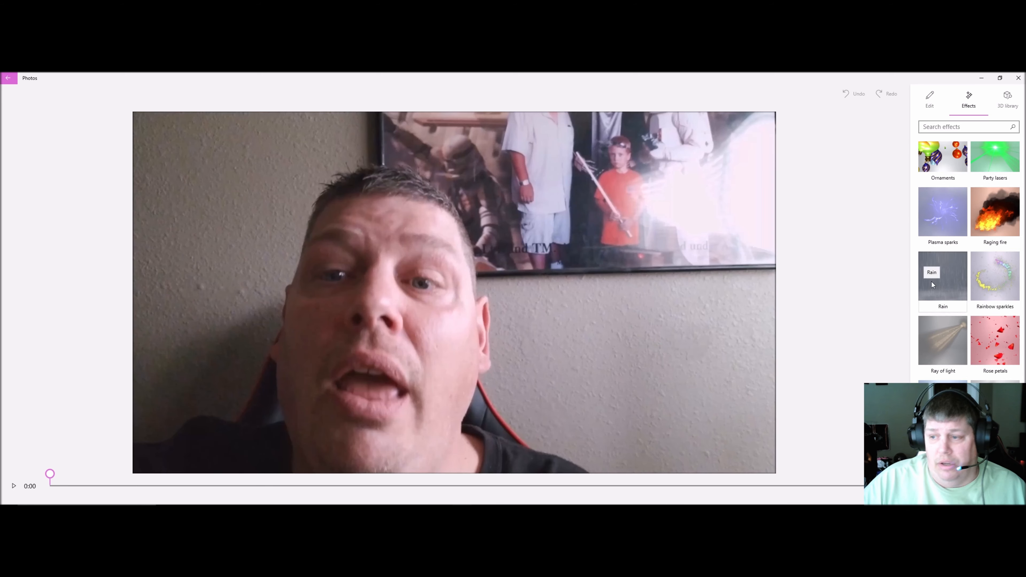
scroll(940, 289, down, 3)
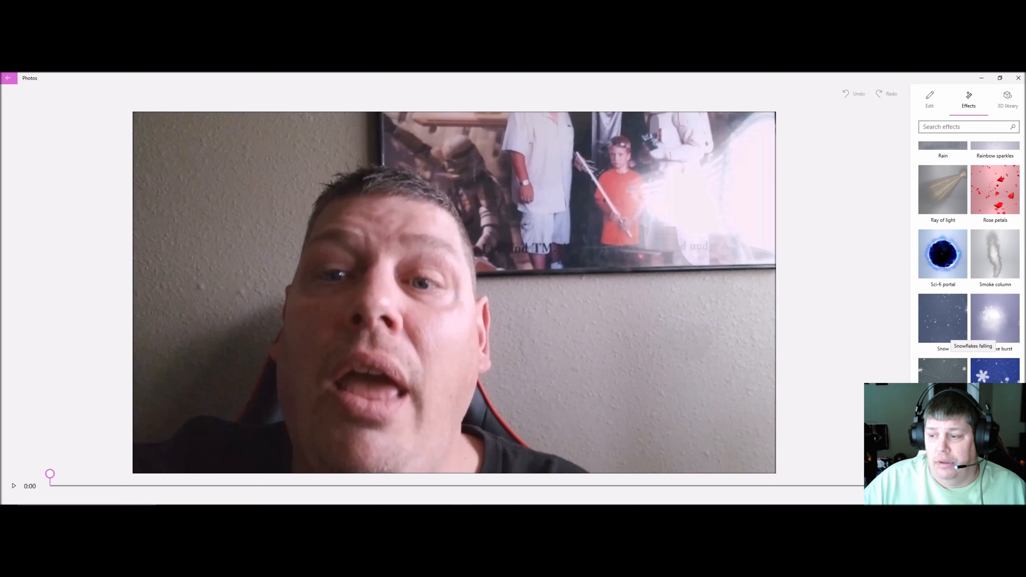
click(995, 370)
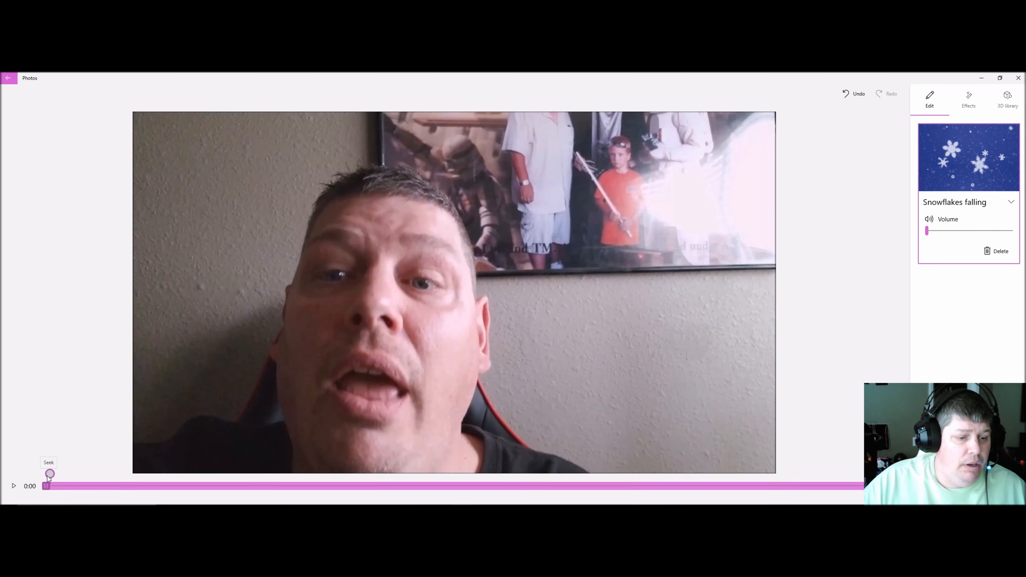
Step: Play the clip to preview the falling snowflakes, pause it and return the playhead to the start
click(13, 485)
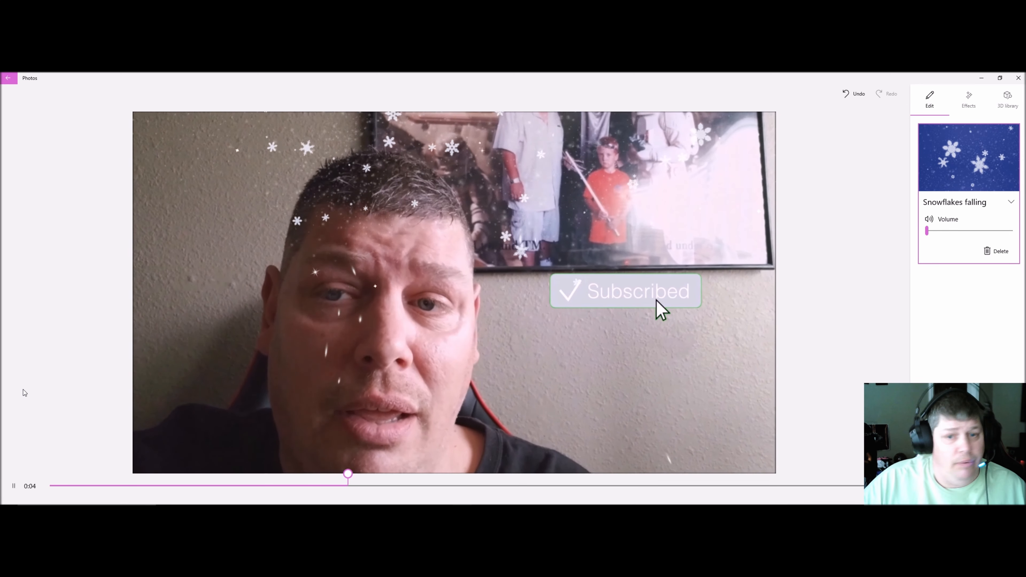
click(14, 487)
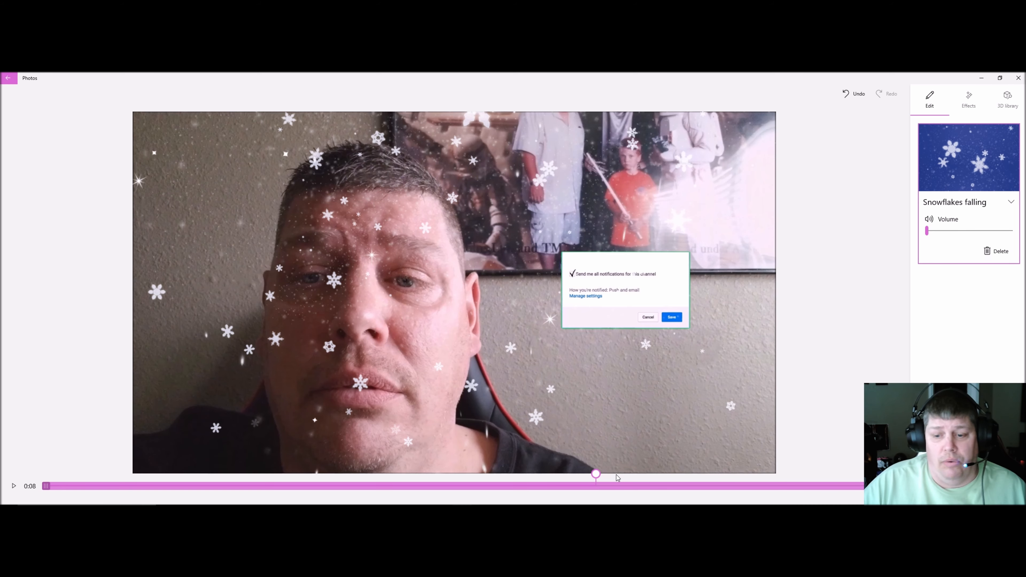
drag(596, 474, 13, 425)
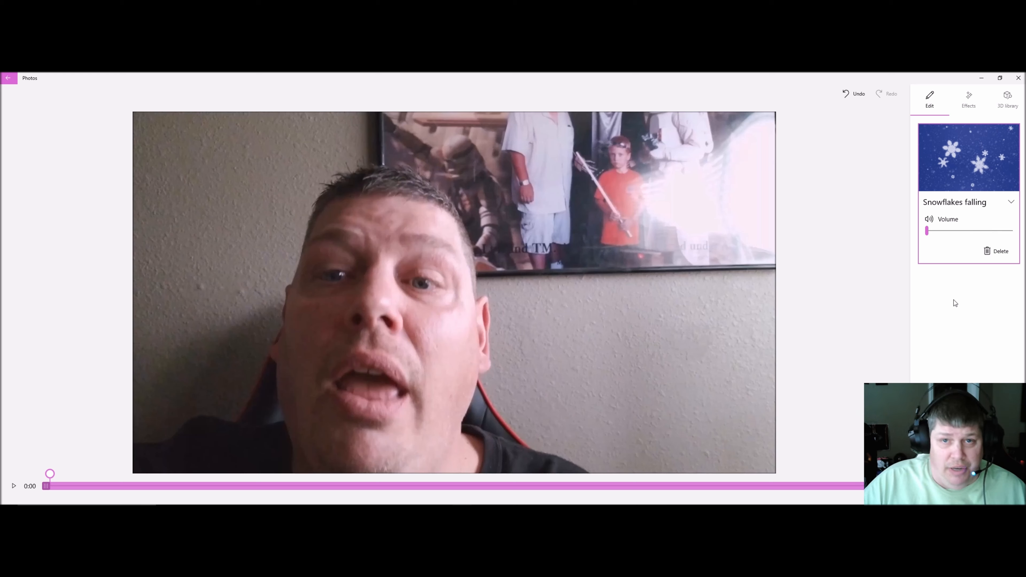
Step: Add the Glint effect at the 0:01 mark and place it over the man's shoulder in the lower part of the picture
click(967, 100)
scroll(1005, 366, down, 10)
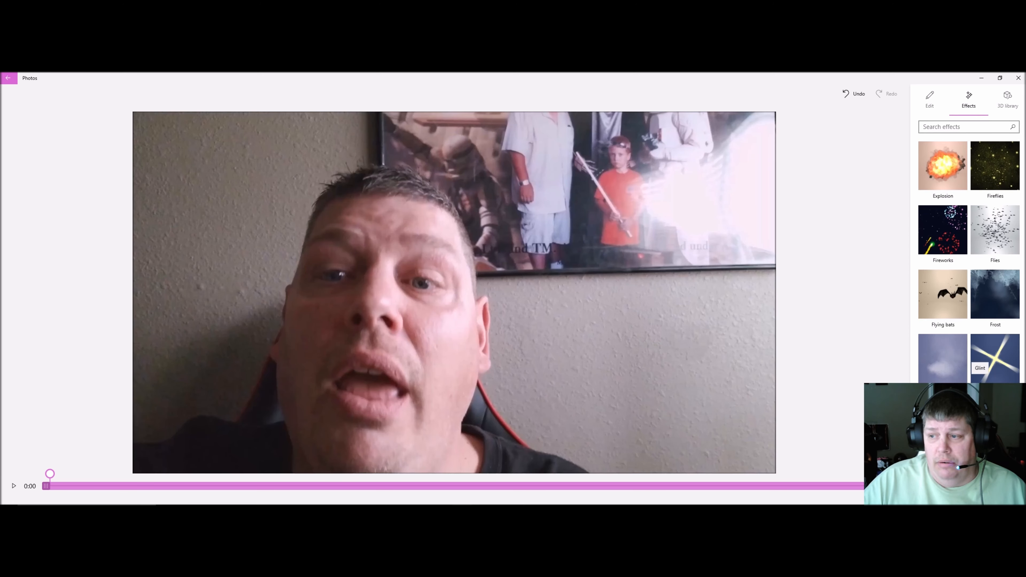
scroll(997, 356, down, 2)
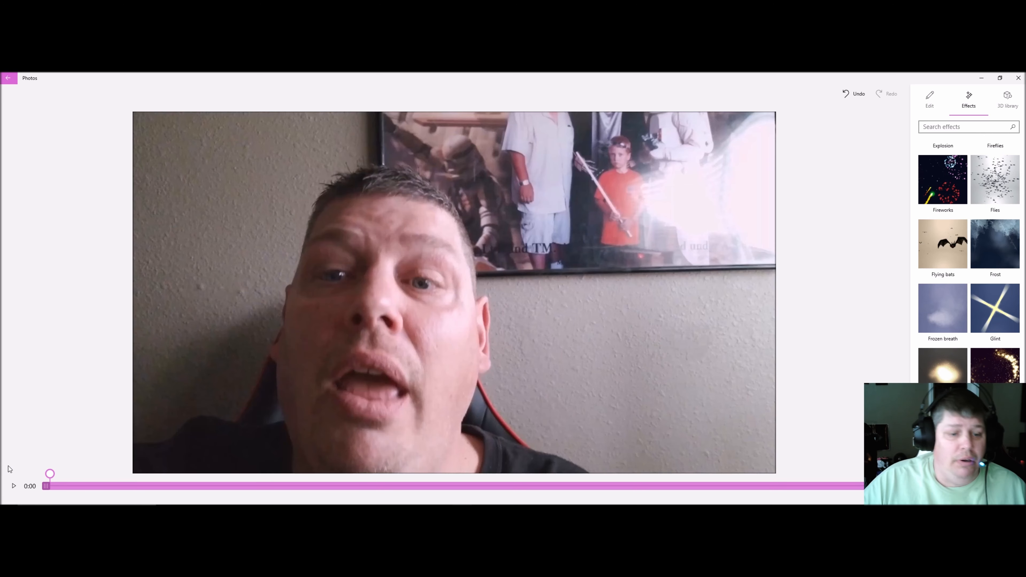
drag(74, 477, 174, 475)
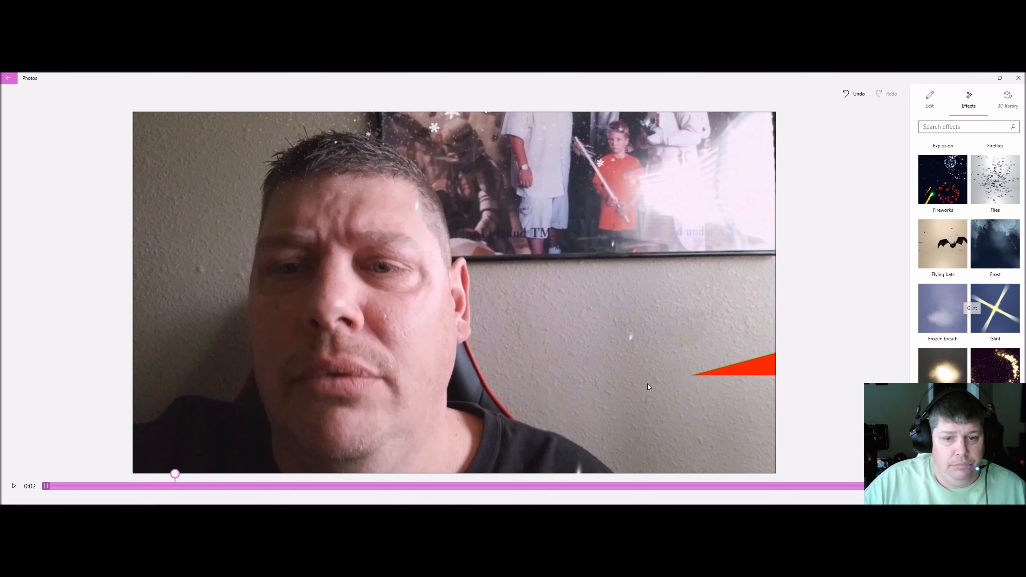
drag(175, 475, 172, 474)
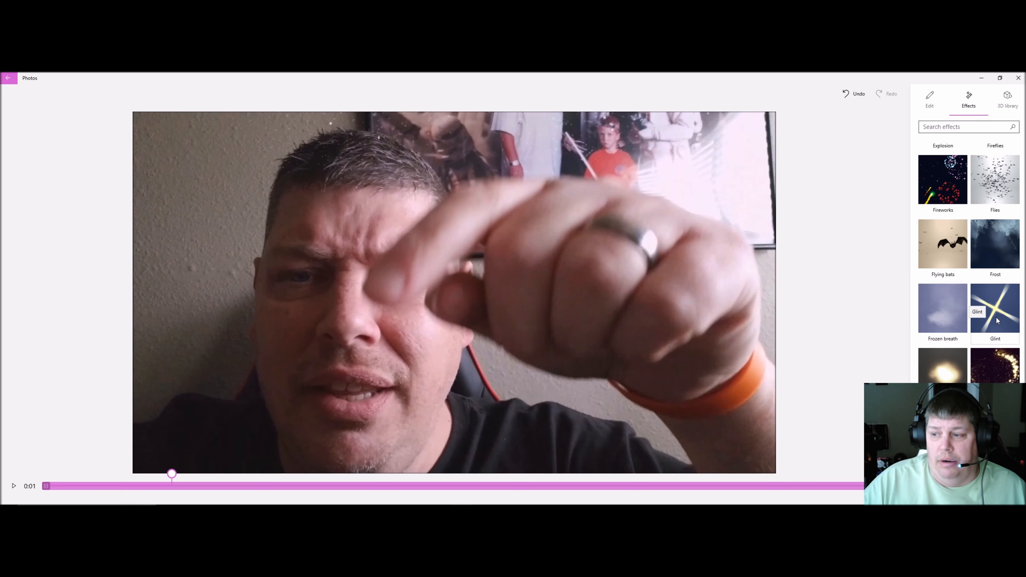
click(995, 308)
drag(445, 298, 257, 422)
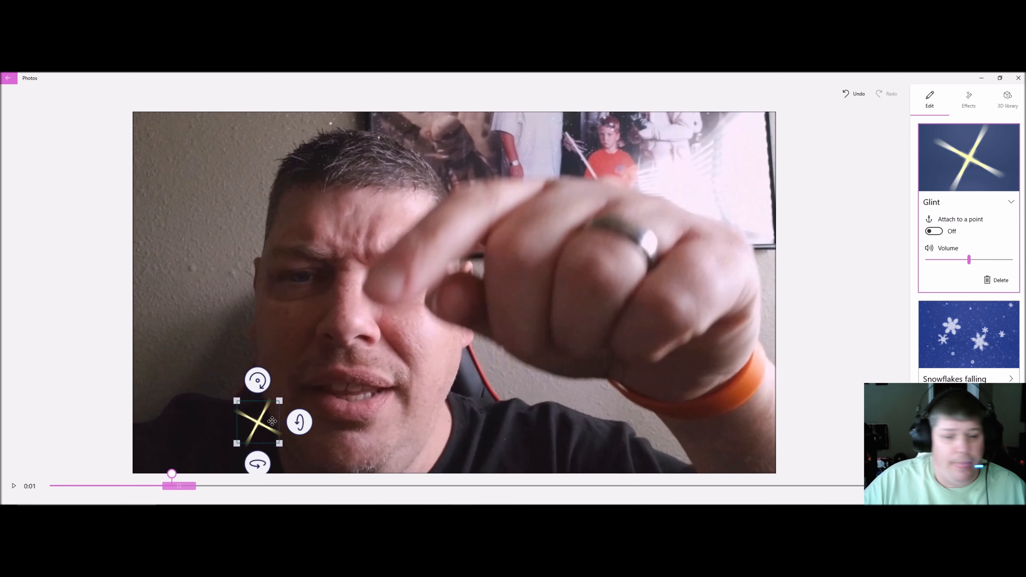
Step: Scrub the clip from the start to check the Glint effect, then enlarge it and shift it slightly lower over the shoulder
drag(172, 473, 53, 473)
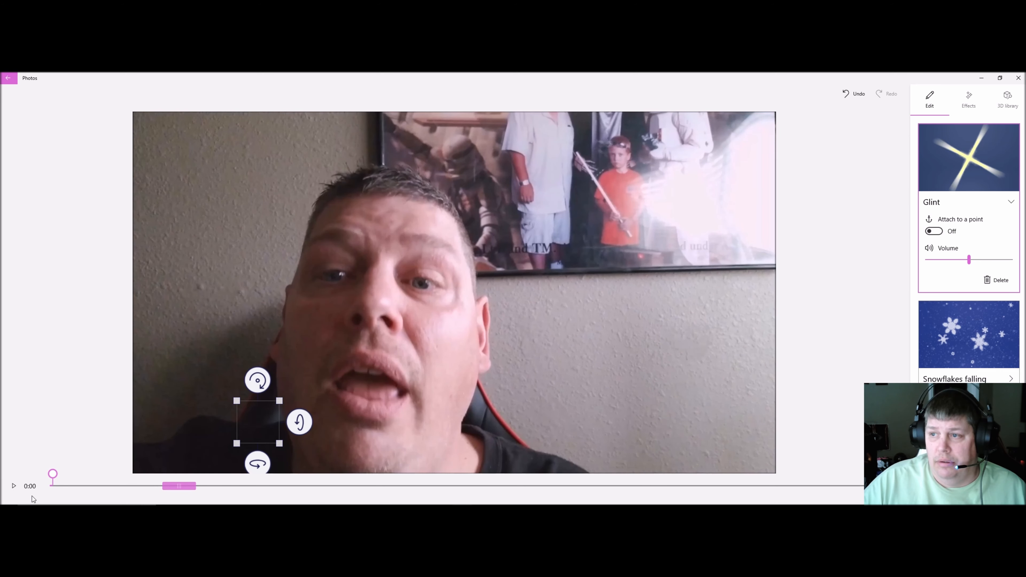
click(53, 475)
drag(61, 474, 182, 462)
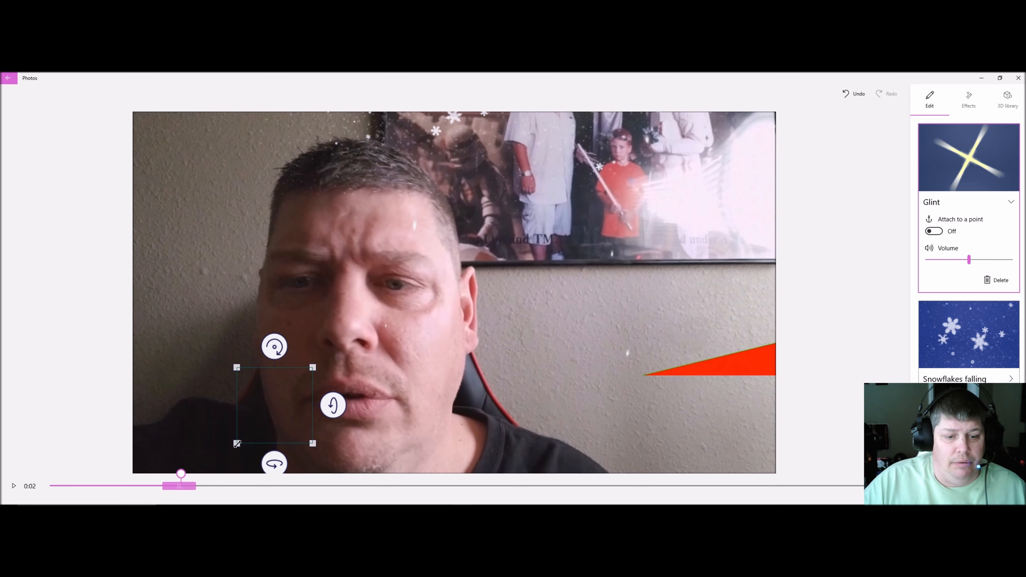
drag(237, 443, 226, 449)
drag(288, 402, 267, 420)
Step: Scrub past the glint to the 0:02 mark, delete the Glint effect and return the playhead to the start
drag(185, 466, 224, 475)
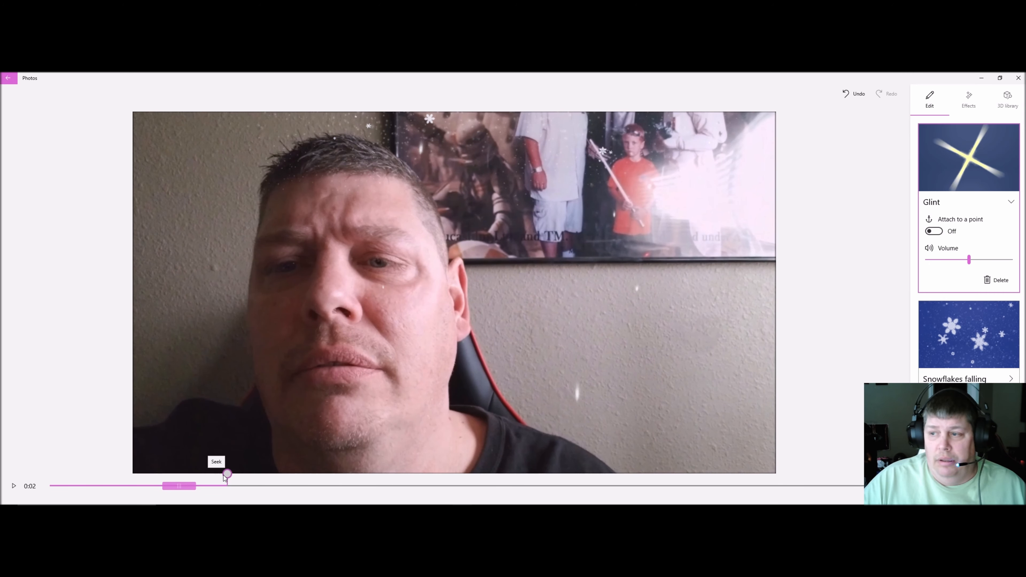
click(996, 281)
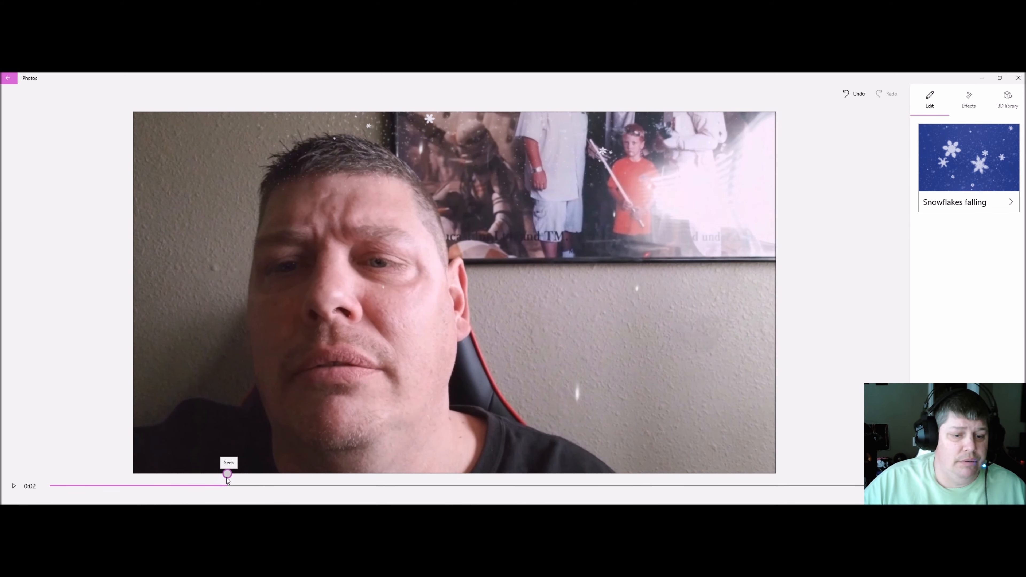
drag(229, 474, 48, 478)
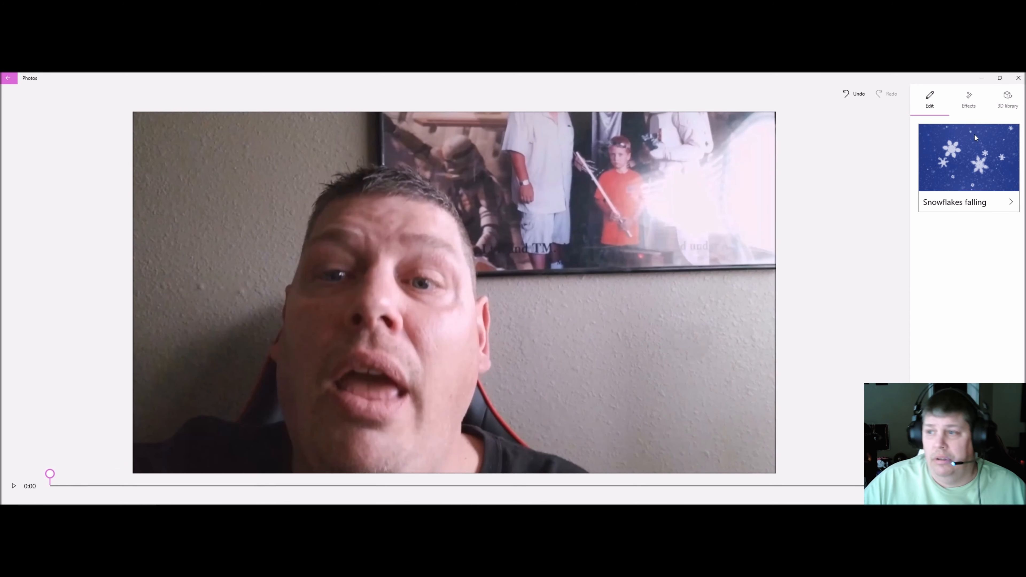
Step: Browse the Remix 3D library's Celebrations collection and the boards tagged holiday
click(1008, 100)
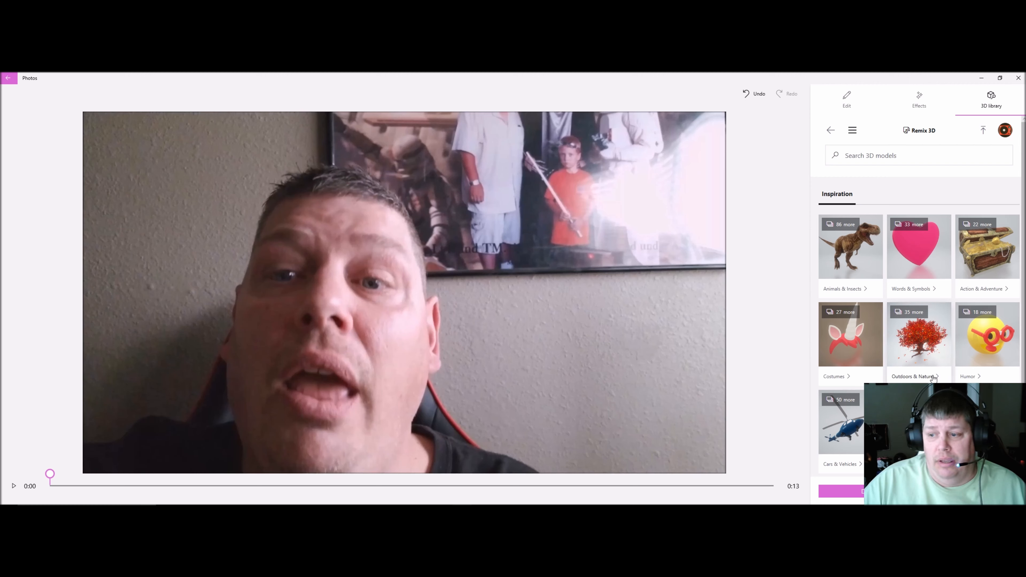
scroll(916, 378, down, 1)
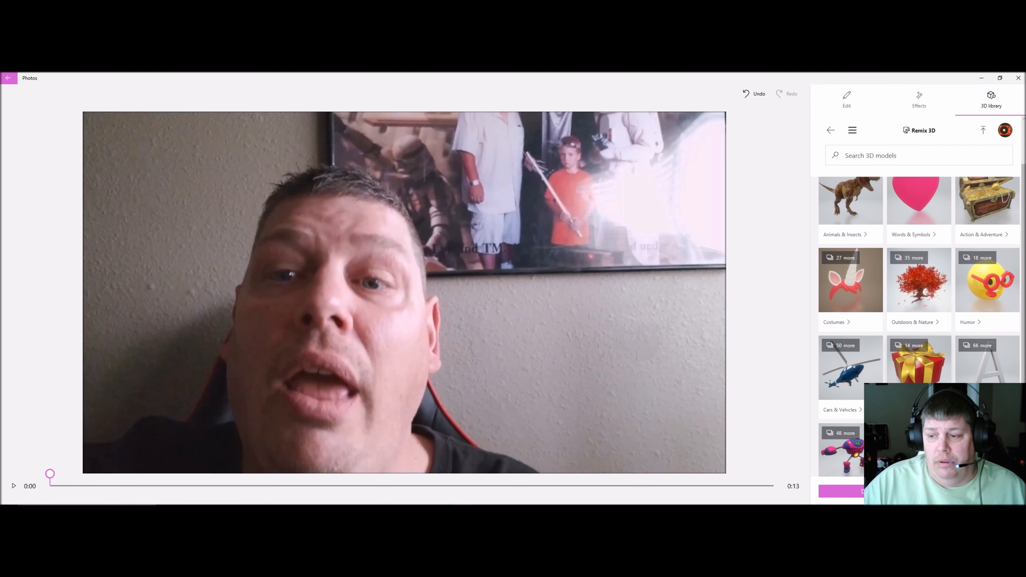
click(916, 378)
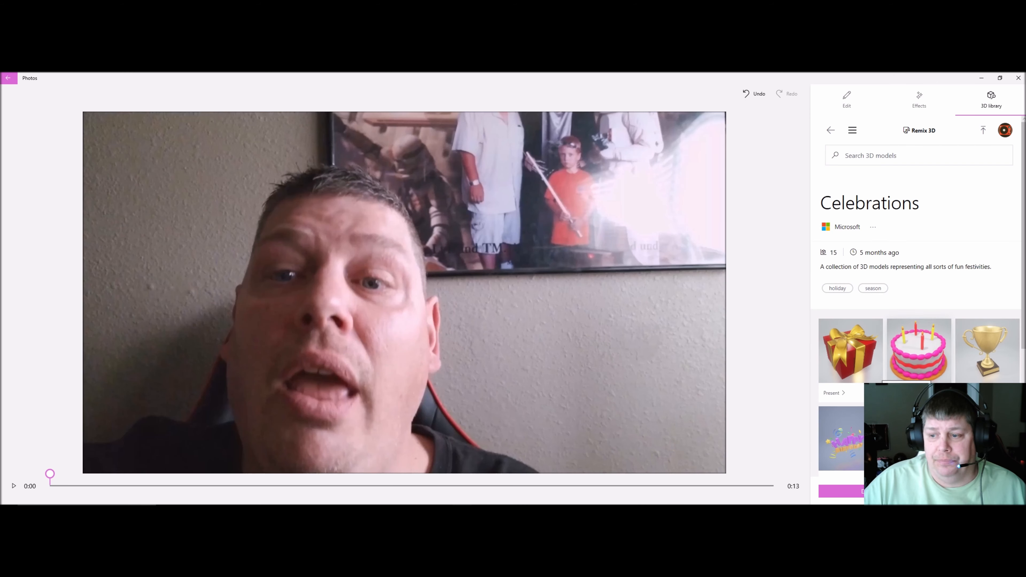
click(837, 289)
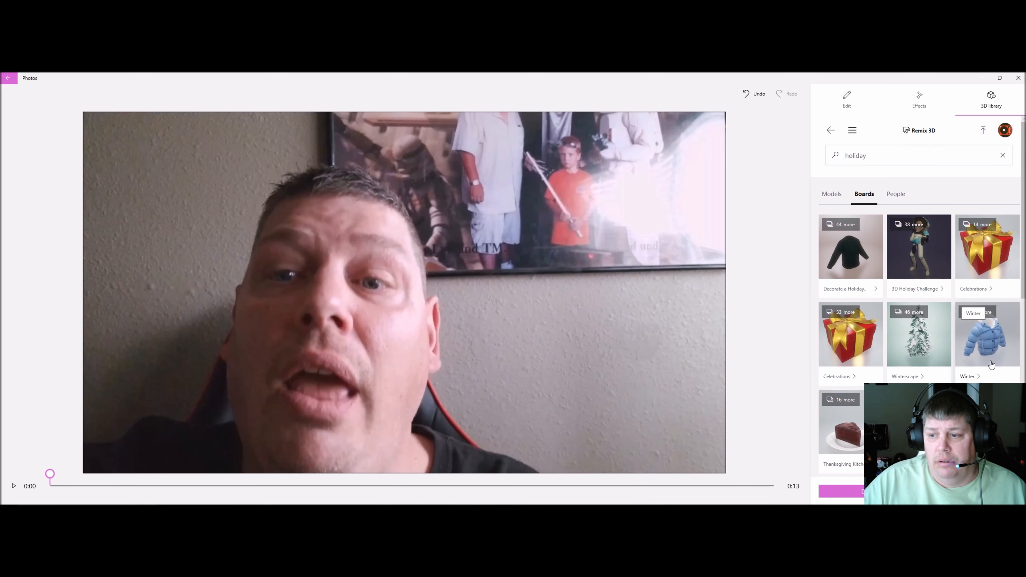
scroll(991, 364, down, 10)
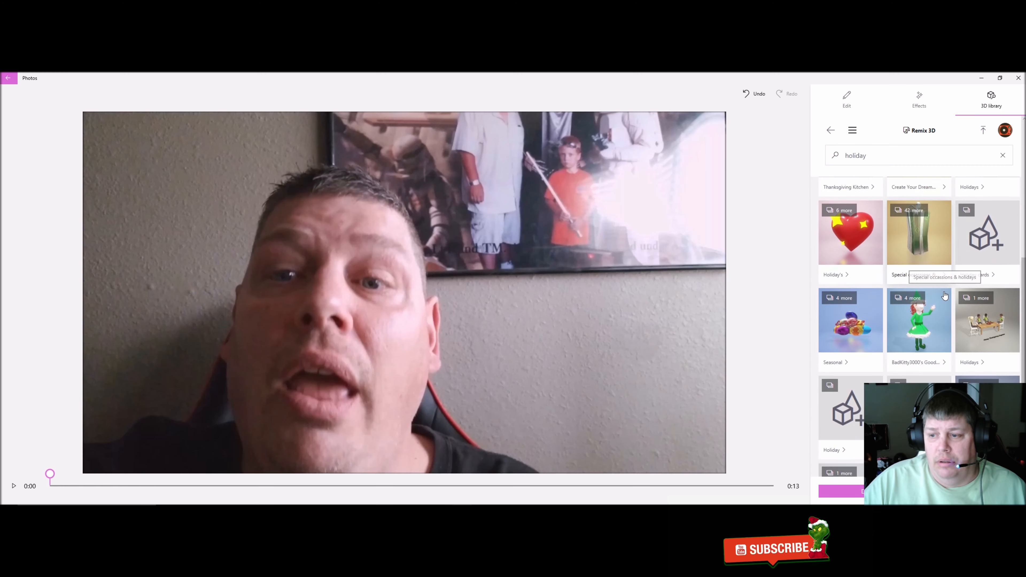
Step: Search the 3D library for christmas models
double_click(868, 156)
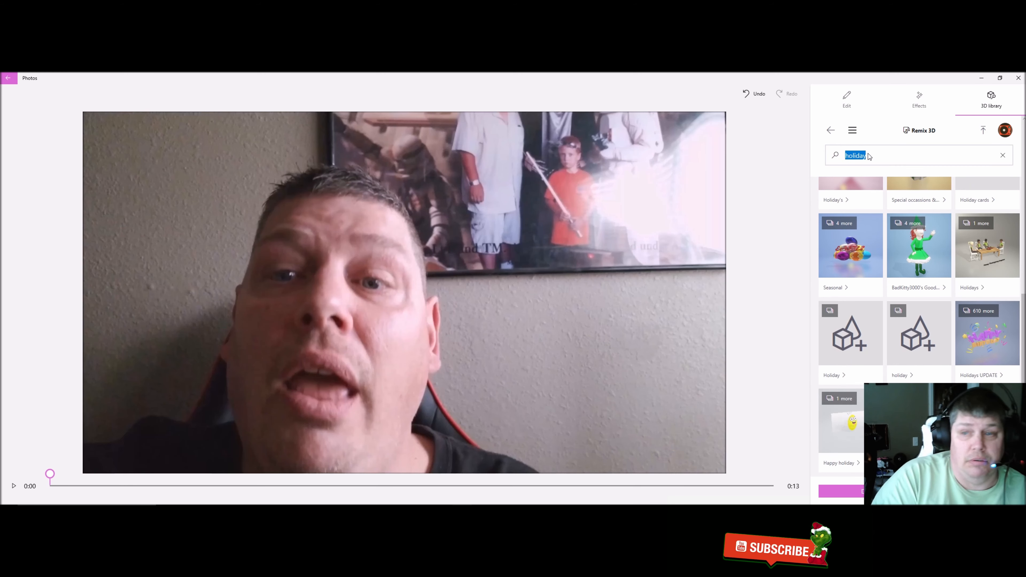
text(christma)
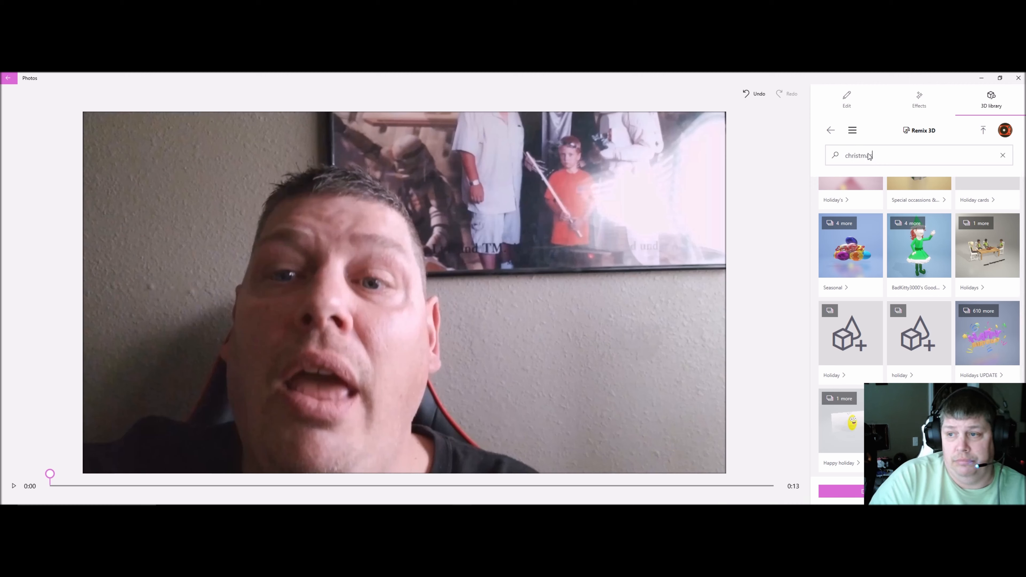
text(s)
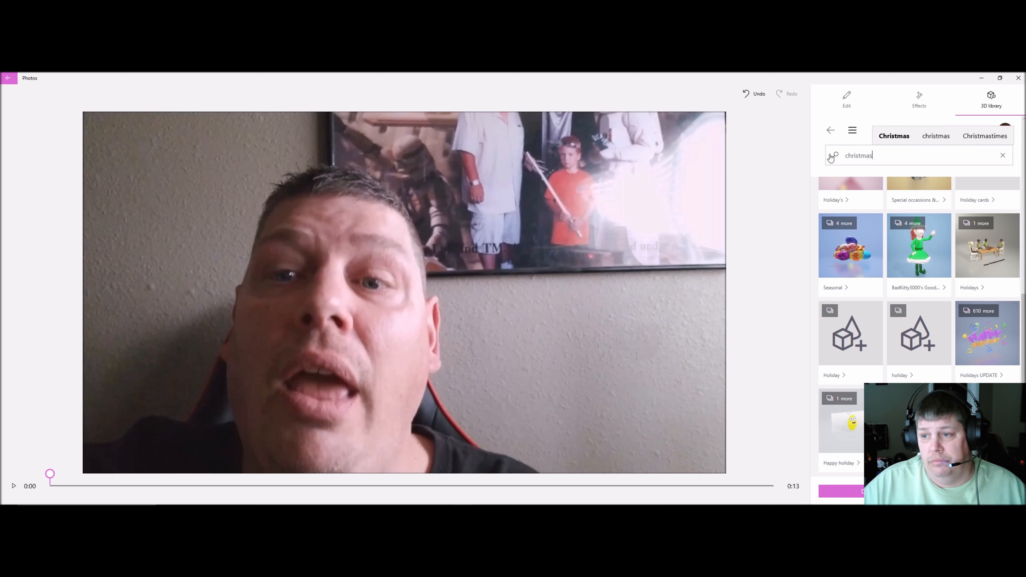
click(832, 156)
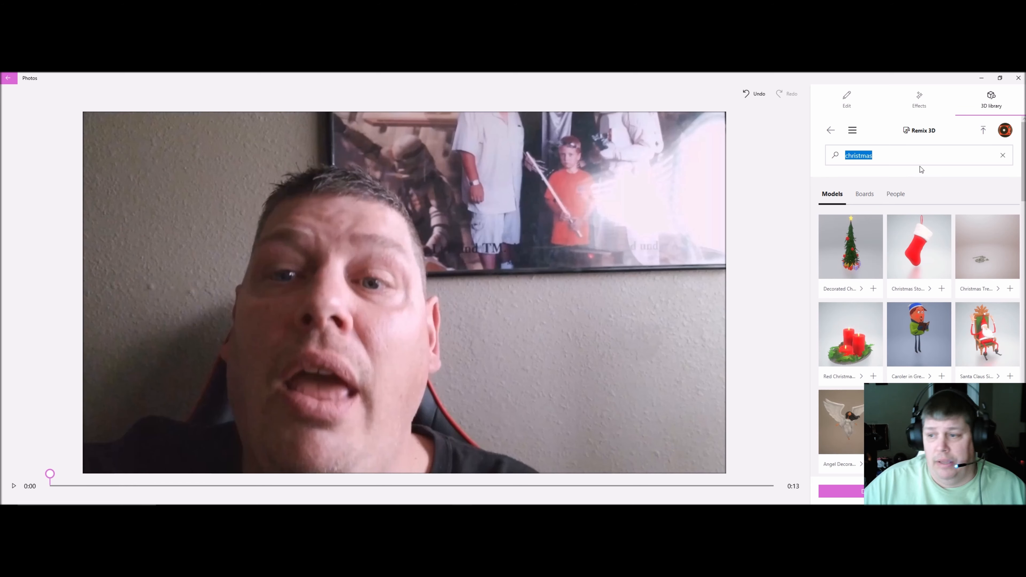
Step: Look through the Christmas 3D models for decorations that could suit the outro clip
scroll(937, 298, down, 5)
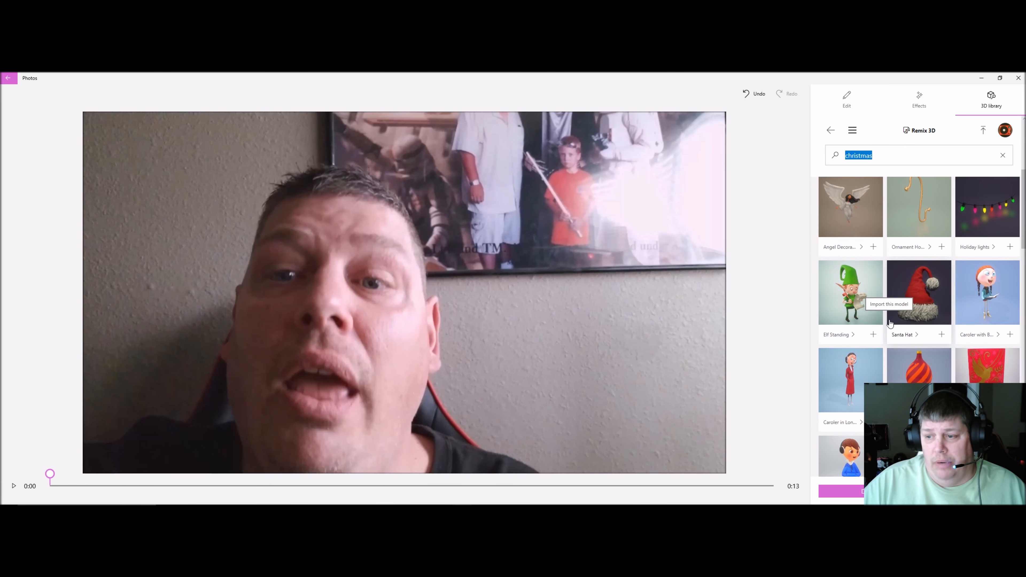
scroll(932, 318, down, 5)
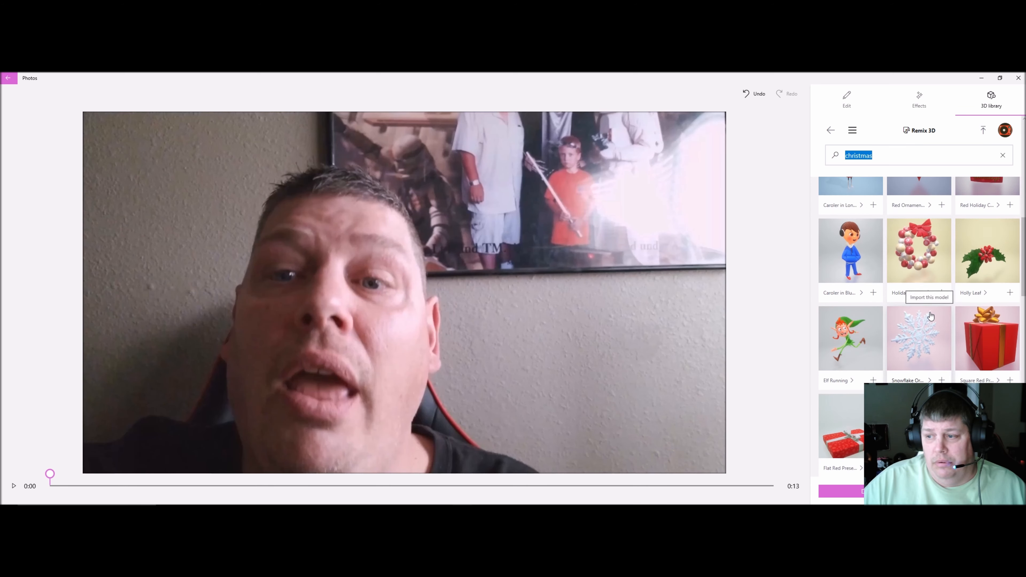
scroll(930, 318, down, 3)
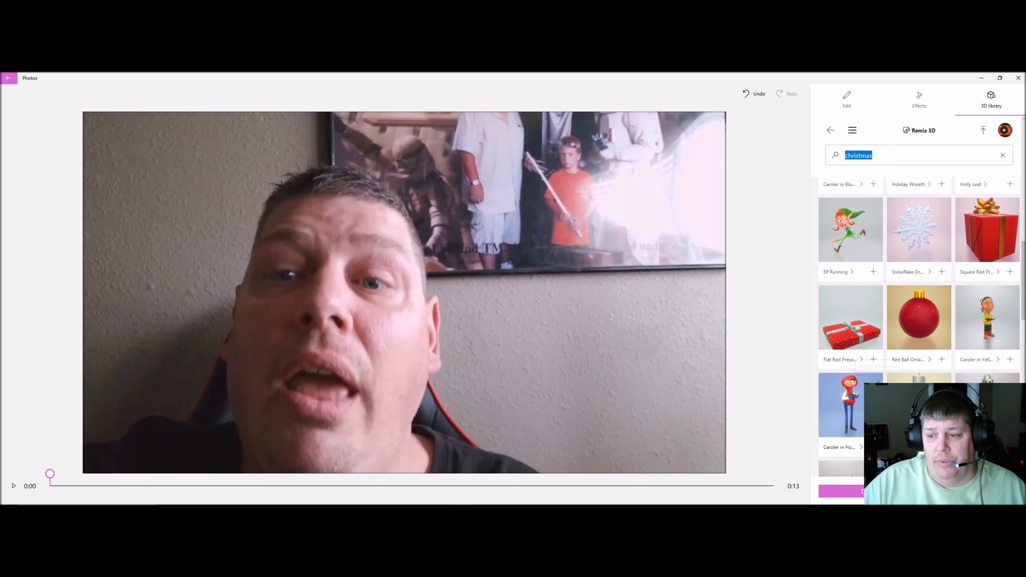
scroll(881, 355, down, 10)
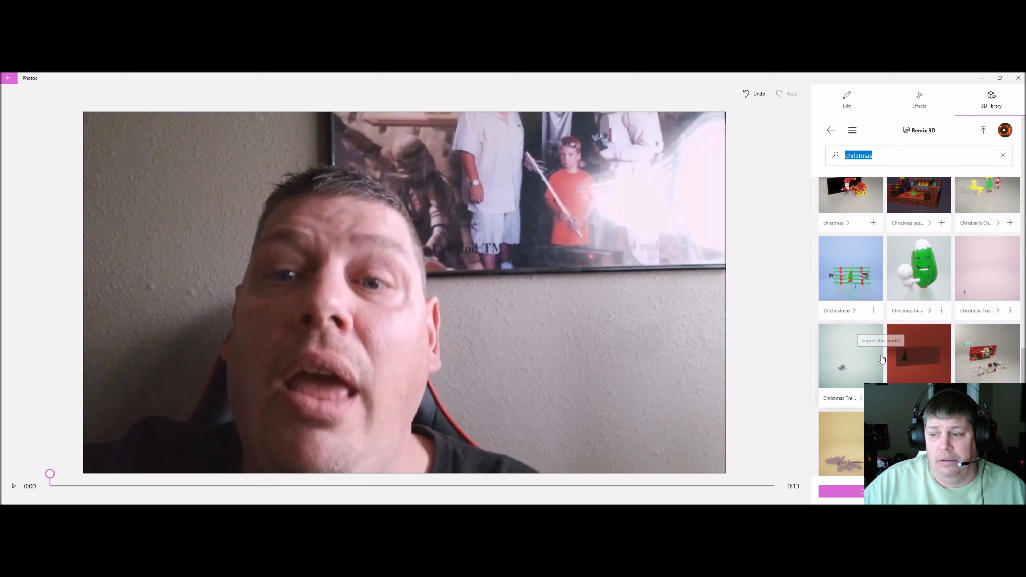
scroll(882, 354, down, 5)
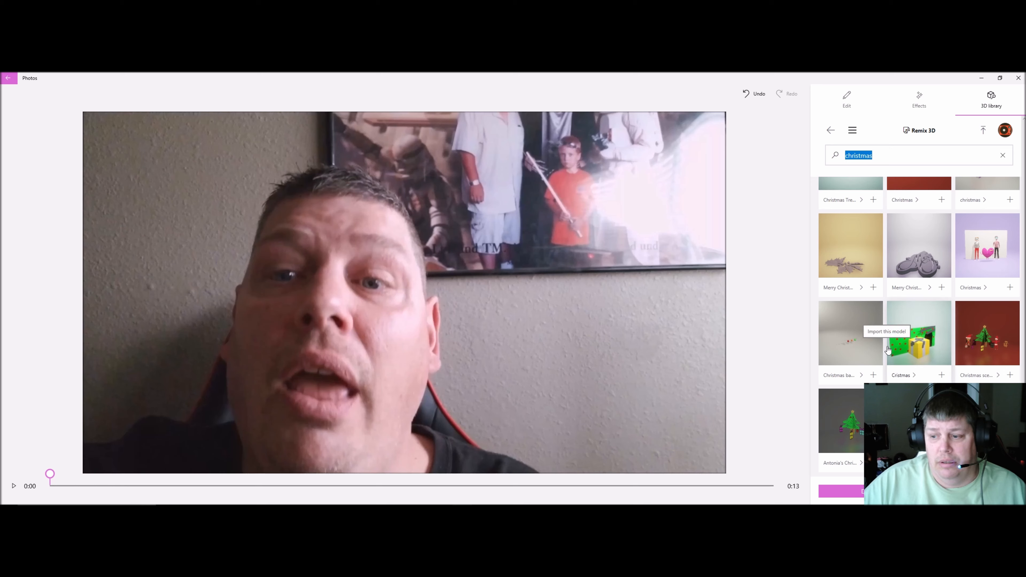
scroll(886, 347, down, 1)
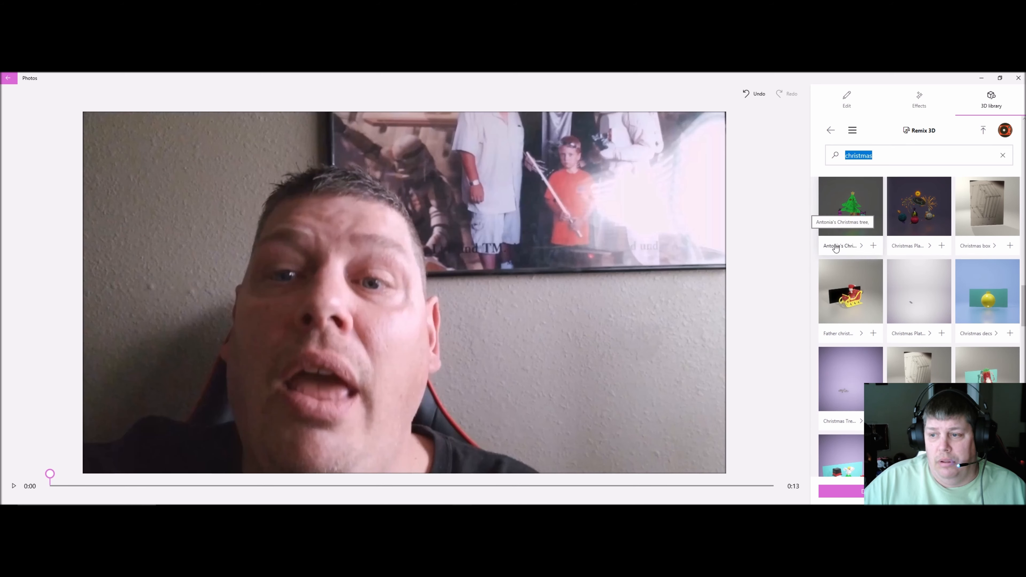
scroll(835, 248, down, 5)
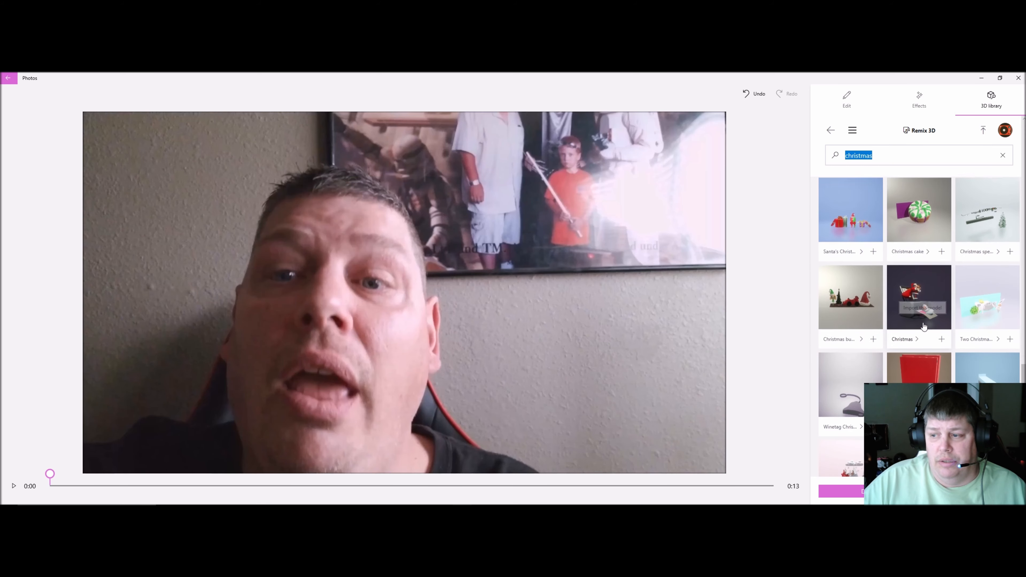
scroll(919, 319, down, 5)
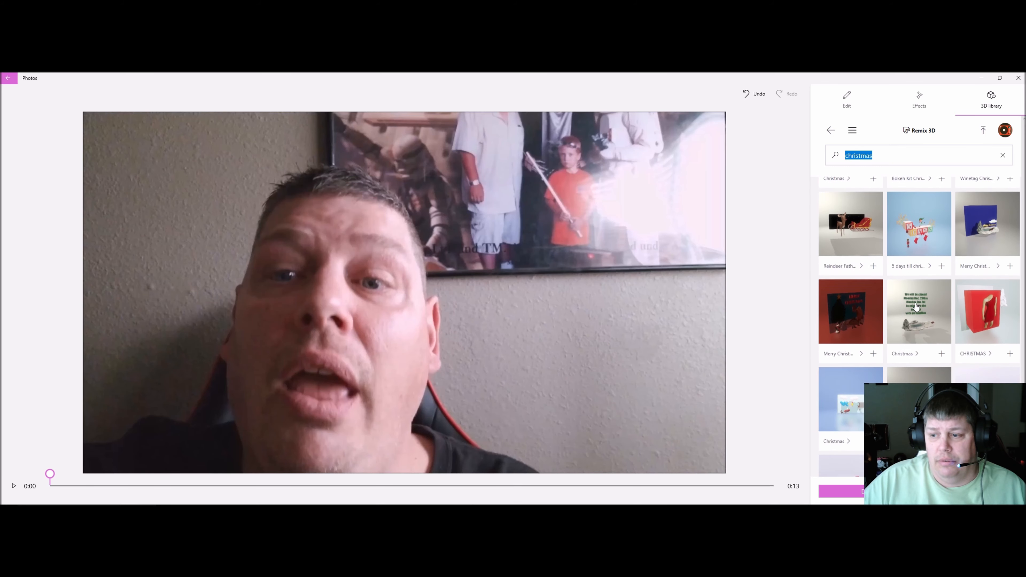
scroll(916, 307, down, 5)
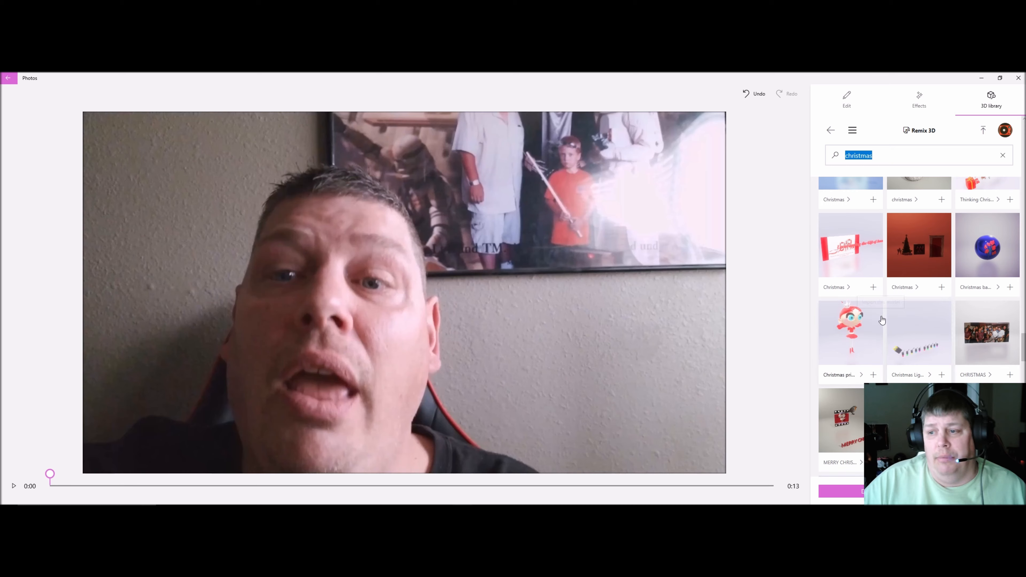
scroll(884, 315, down, 4)
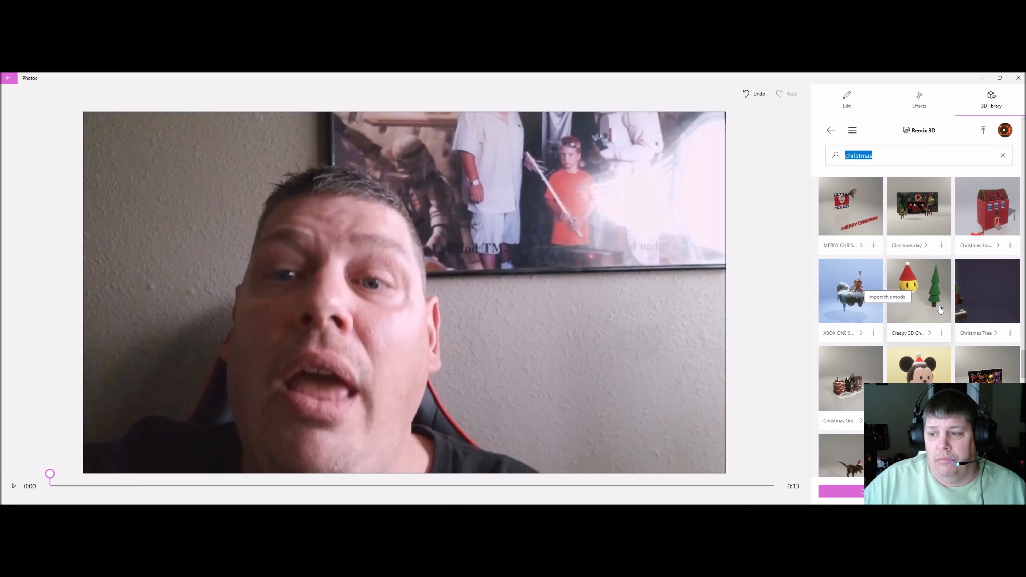
scroll(940, 309, down, 10)
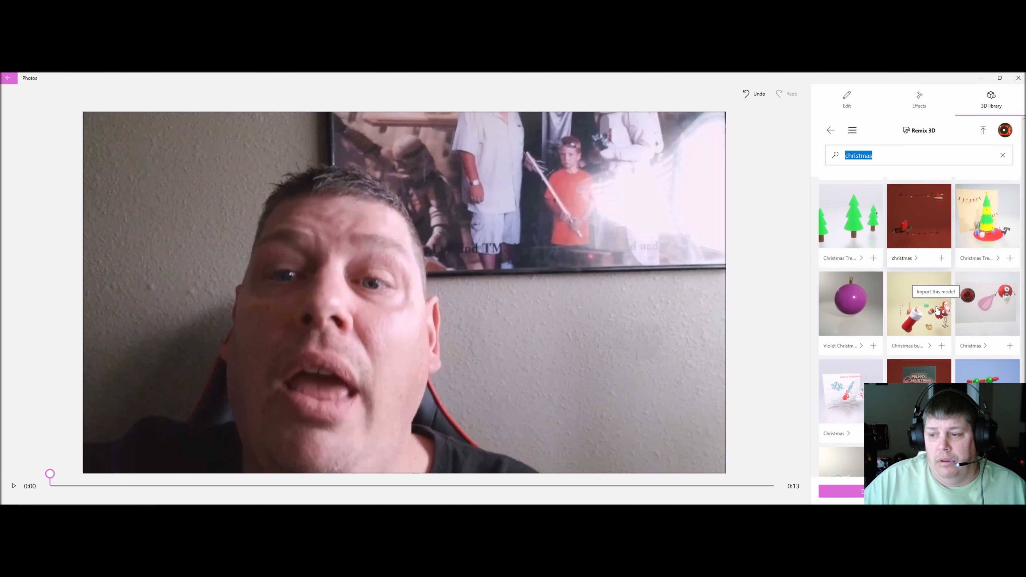
scroll(936, 311, up, 6)
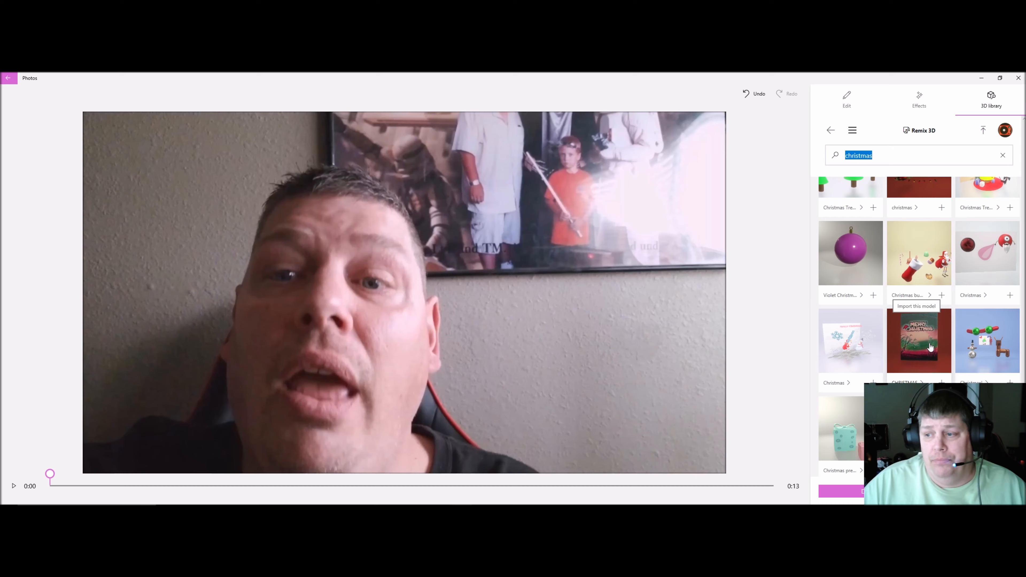
scroll(932, 351, down, 5)
scroll(932, 351, down, 10)
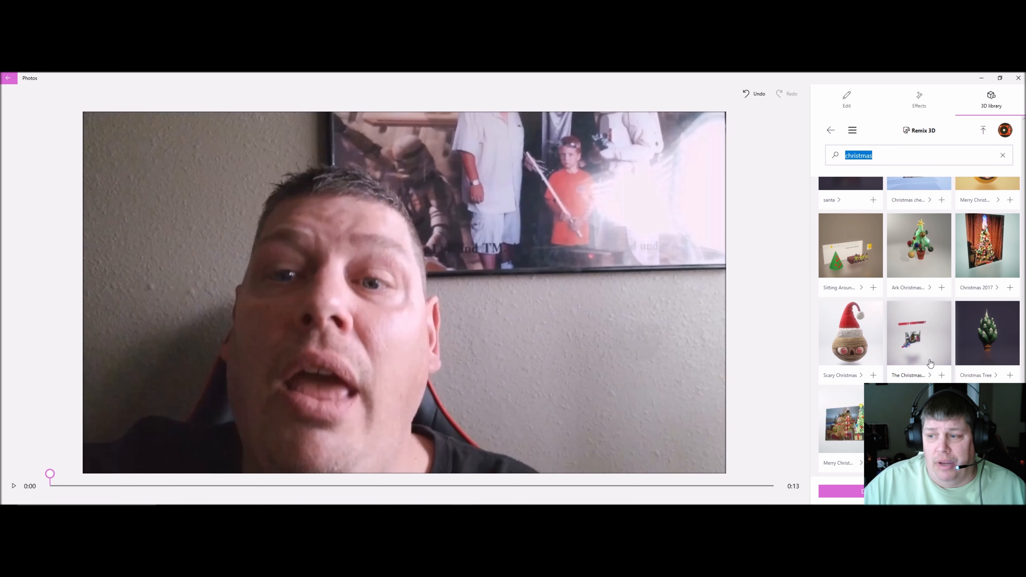
scroll(930, 358, down, 10)
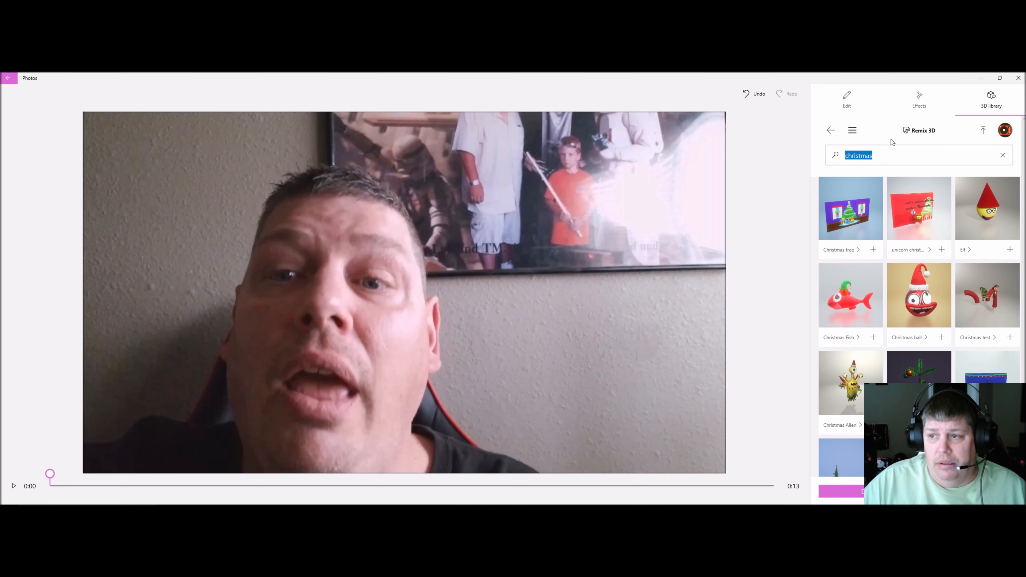
Step: Try the Lightning bolt effect at the 0:02 mark, placing it upright left of centre in the picture
click(919, 100)
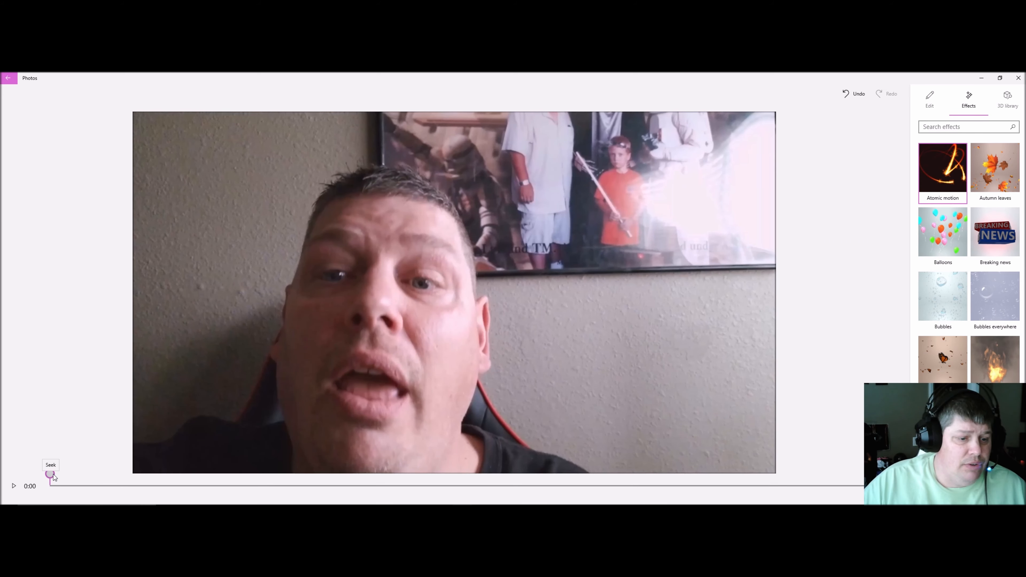
drag(55, 476, 204, 474)
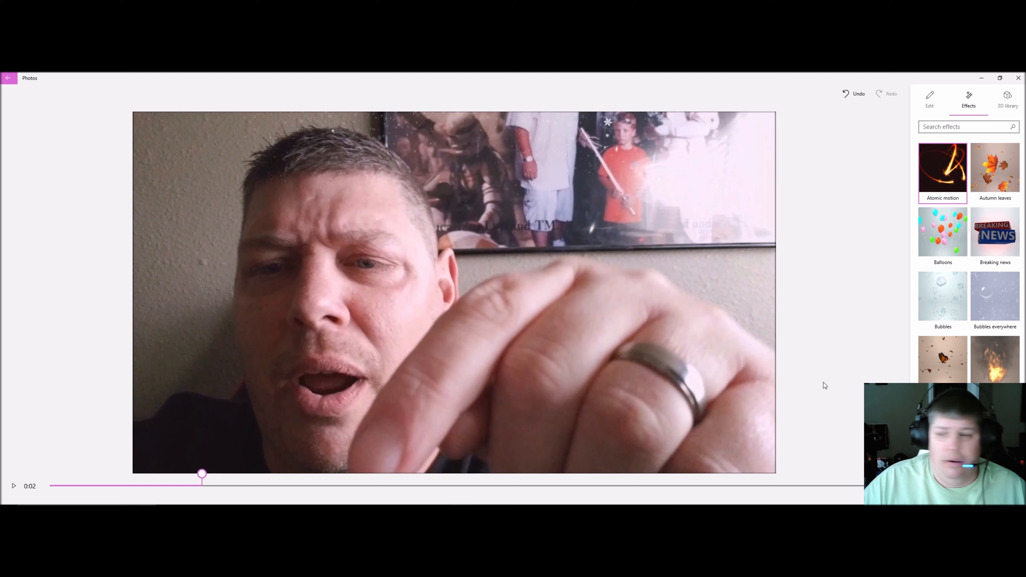
scroll(968, 332, down, 5)
scroll(968, 332, down, 5)
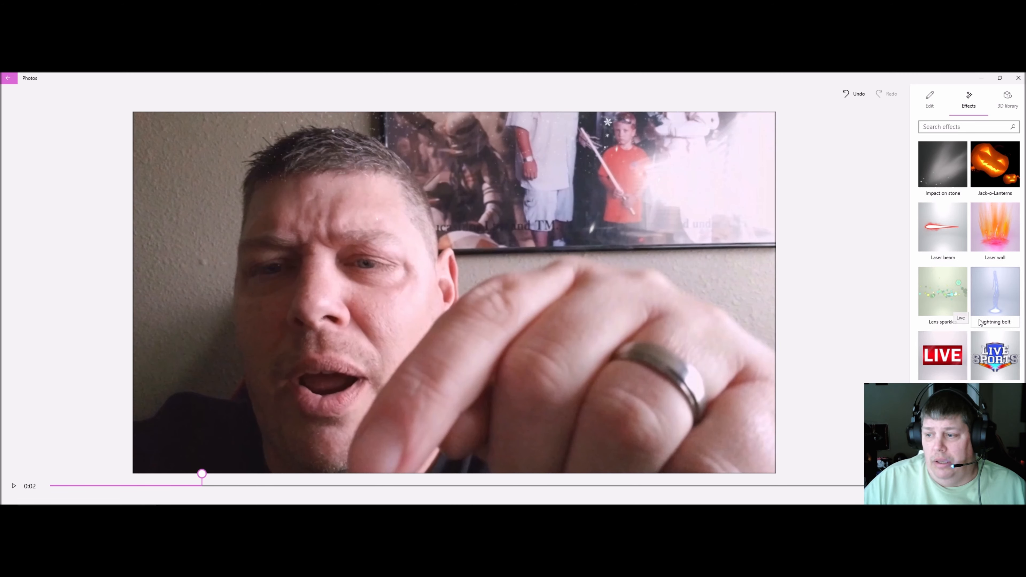
click(997, 303)
drag(448, 326, 265, 379)
drag(294, 229, 351, 246)
Step: Preview the clip from the start to about 0:05 and delete the Lightning bolt effect
drag(202, 472, 45, 495)
click(13, 485)
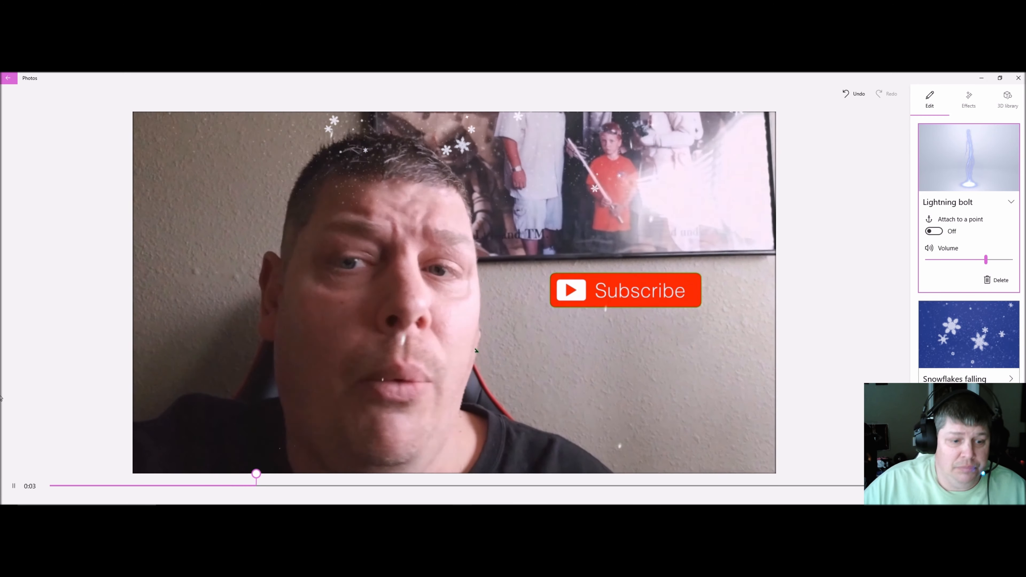
click(14, 486)
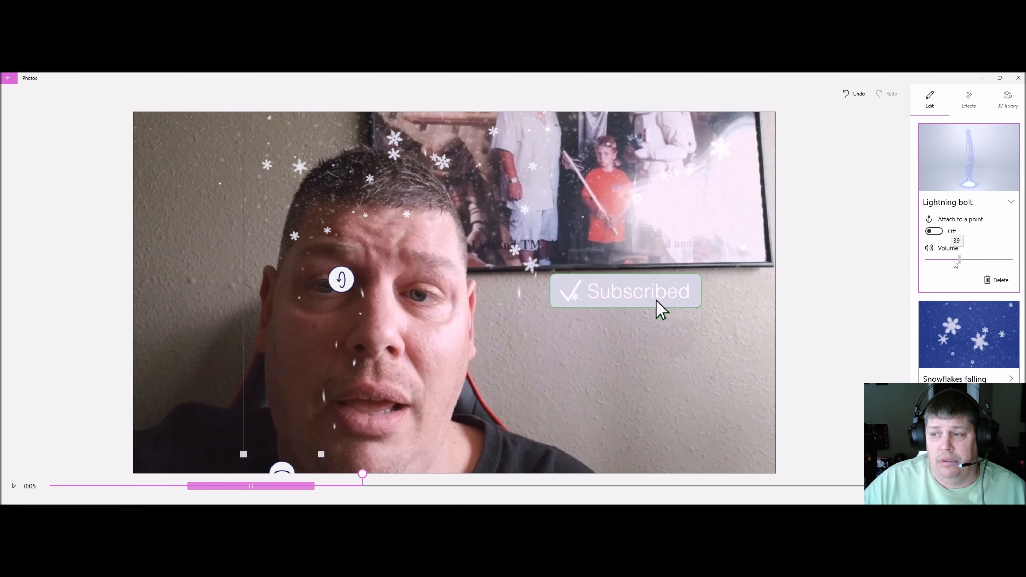
click(994, 279)
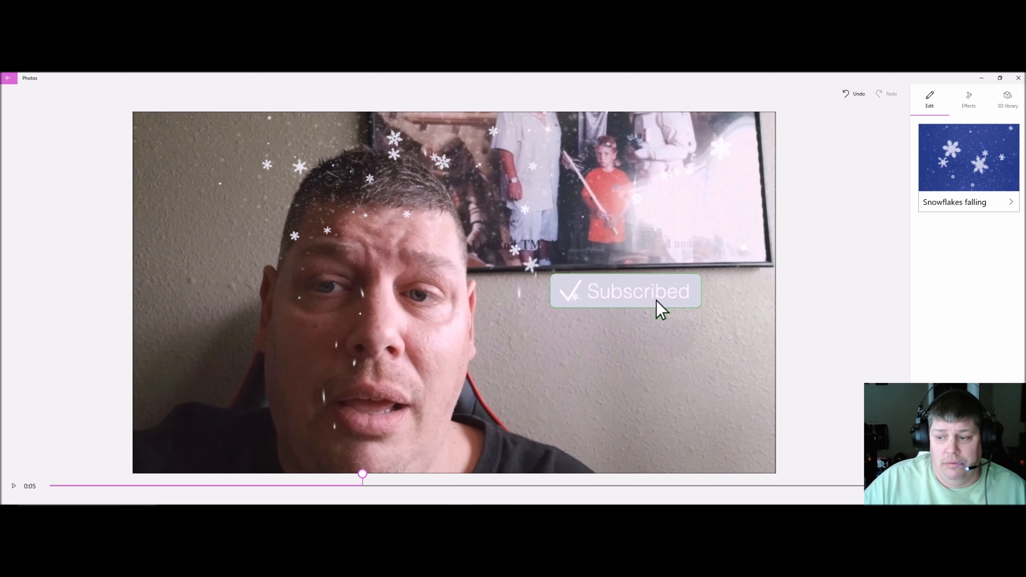
Step: Finish the 3D effects editing and export the Christmas Outro video in the L file size for big screens
click(942, 488)
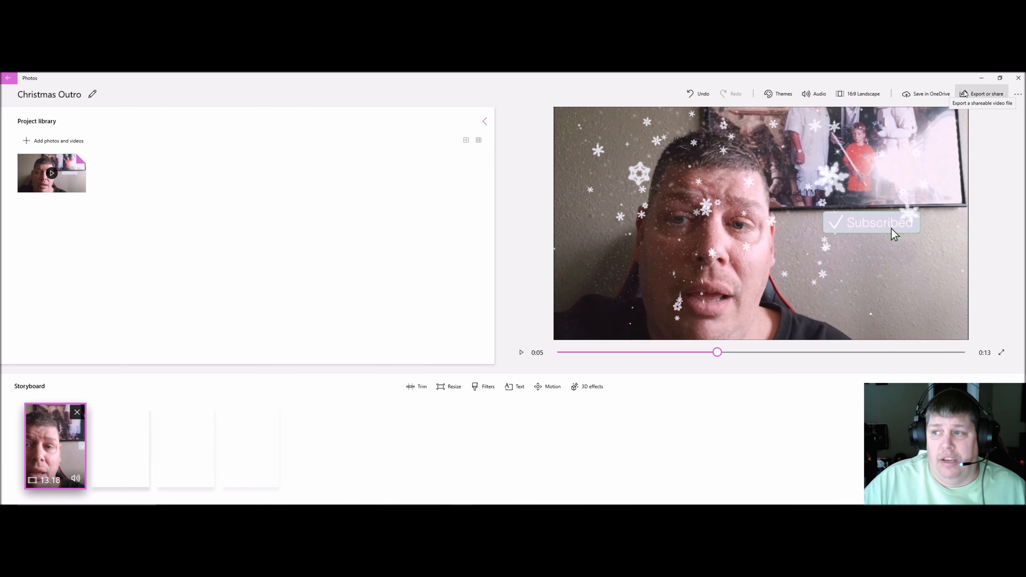
click(975, 98)
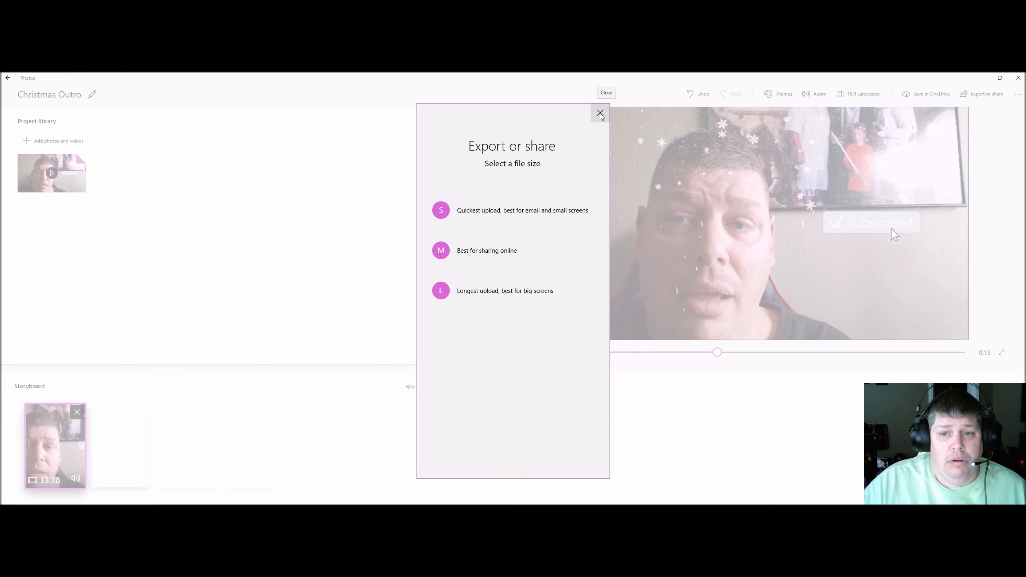
click(475, 294)
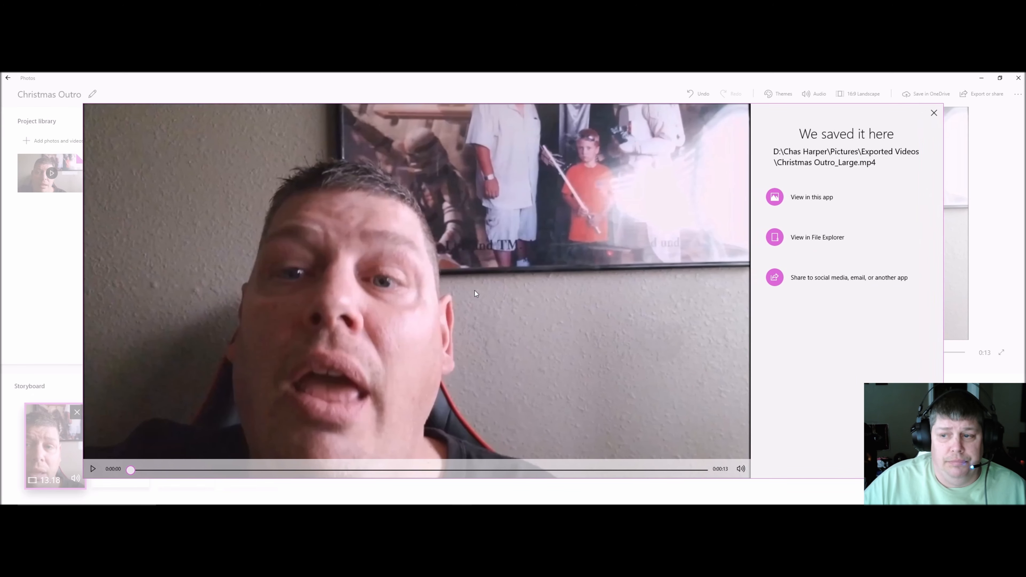
Step: Play the exported Christmas Outro video to the end and close its preview
click(93, 468)
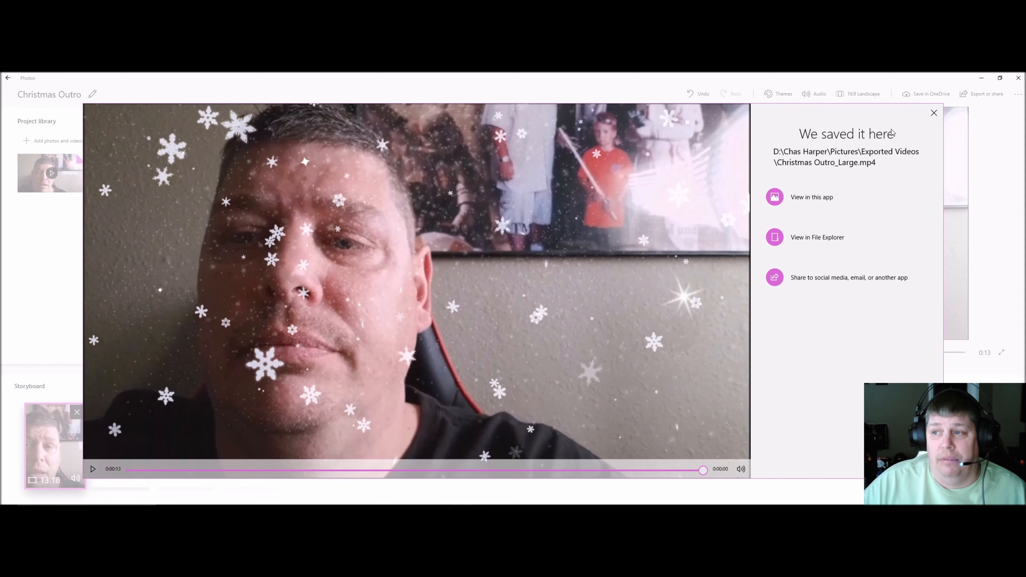
click(934, 113)
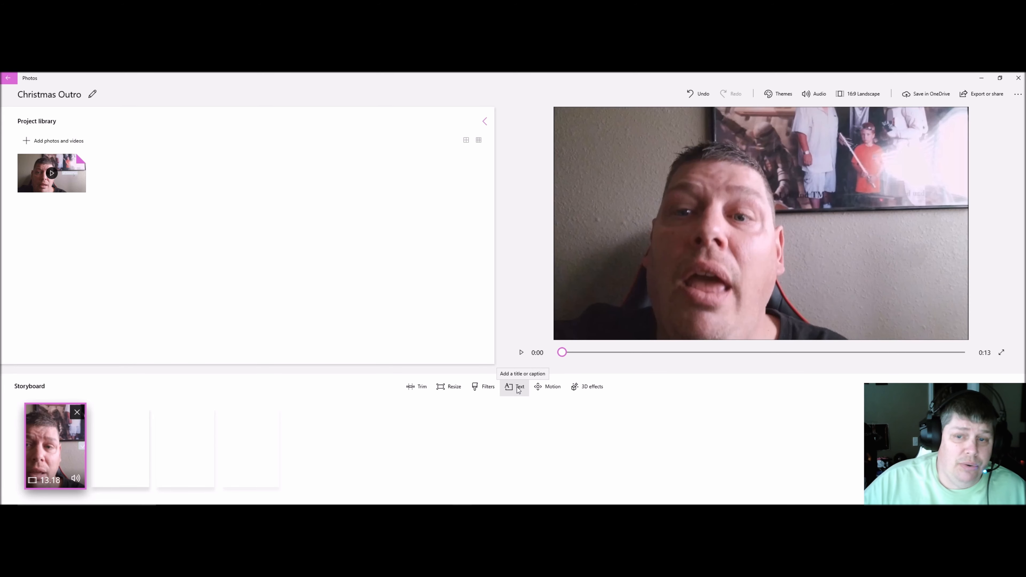
Step: Open the camera motion options for the outro clip in the storyboard
click(551, 390)
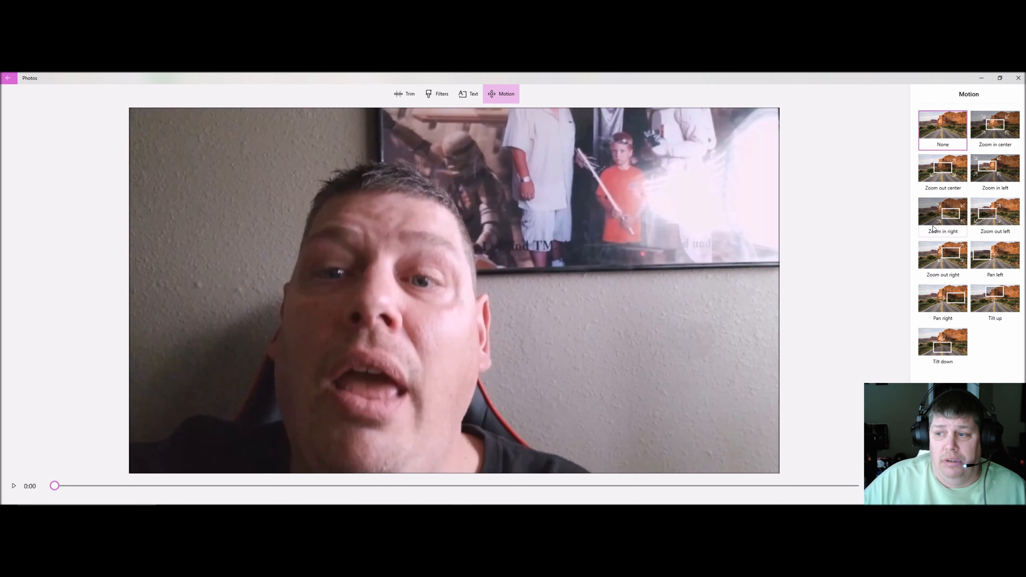